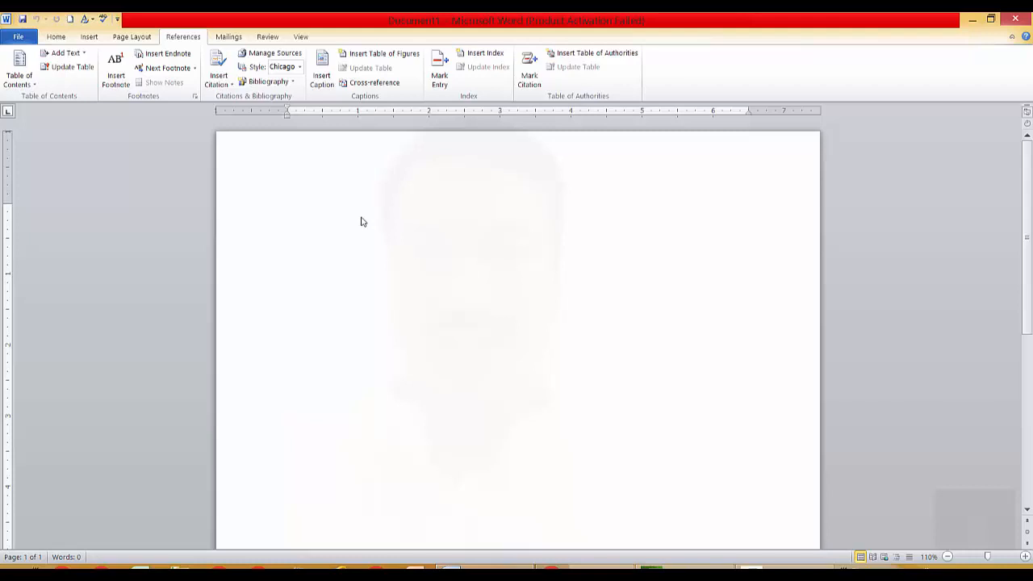
Generate three paragraphs of sample text in the blank document with =rand()
type("=rand()")
key("Return")
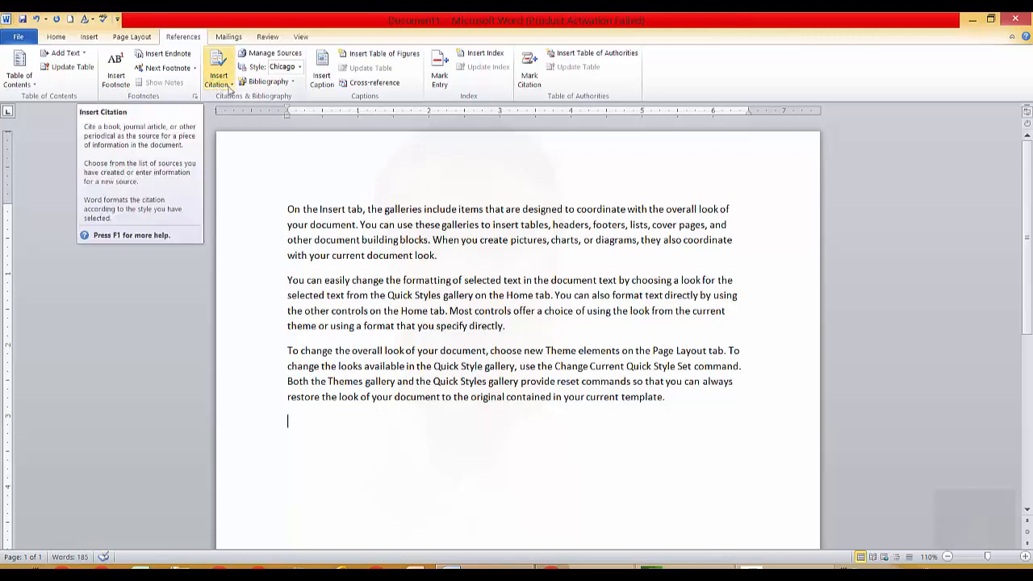
left_click(228, 87)
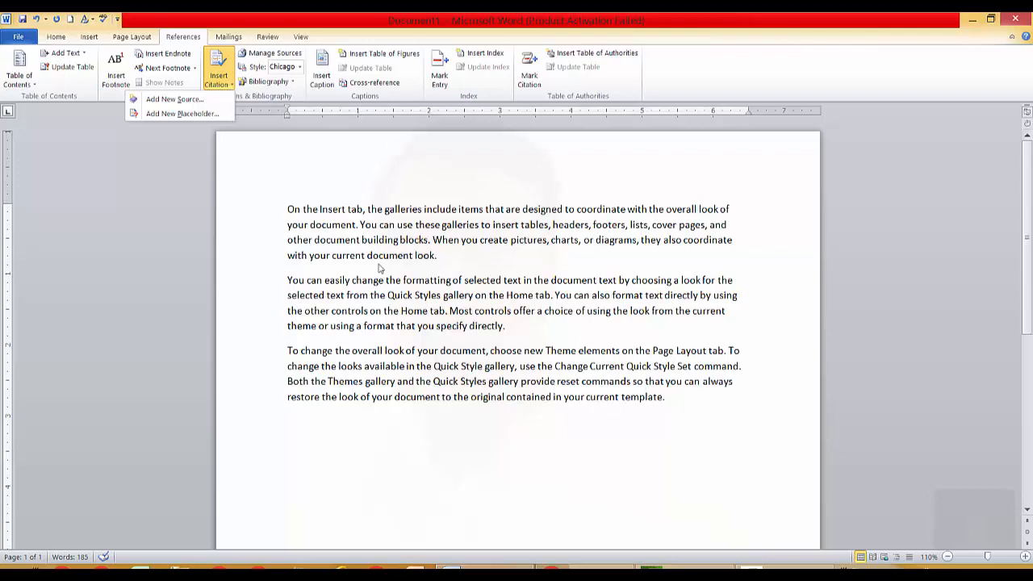
left_click(443, 255)
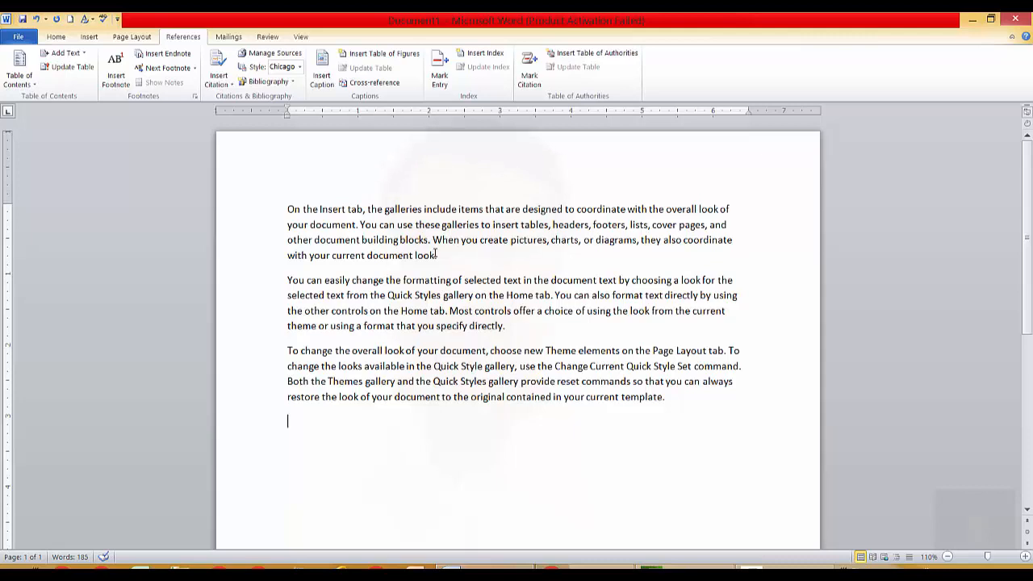
left_click(231, 89)
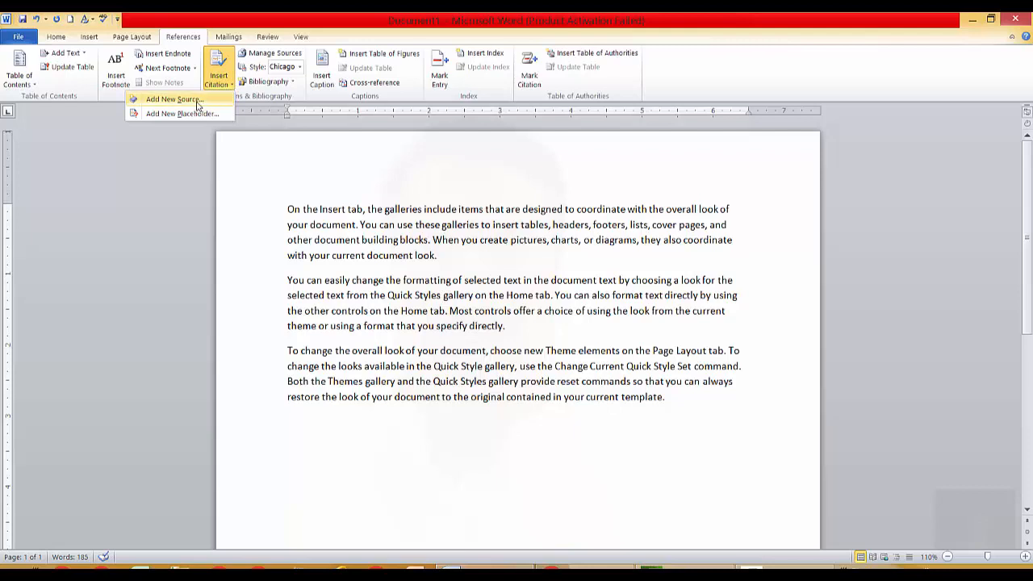
left_click(197, 105)
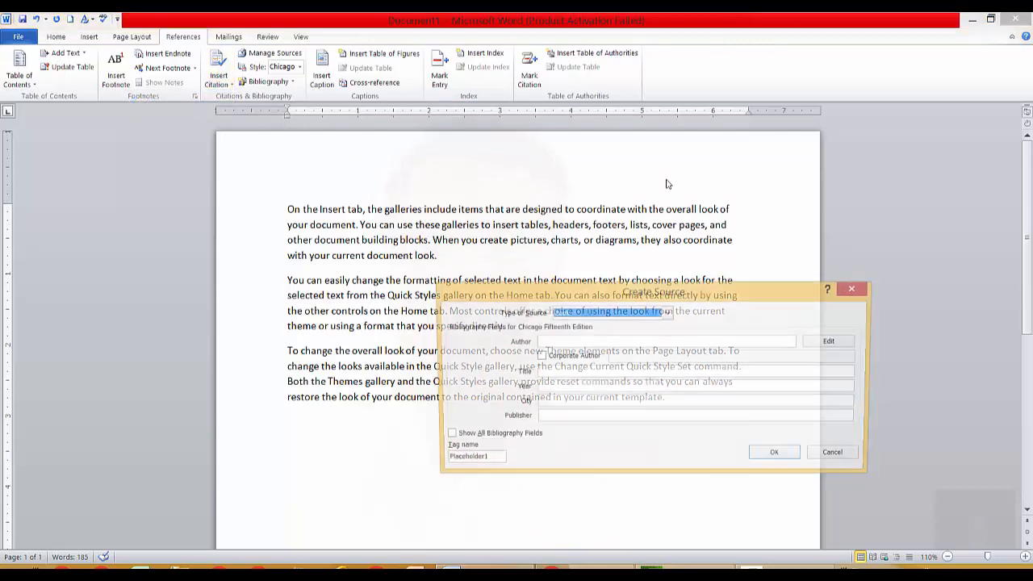
left_click(861, 290)
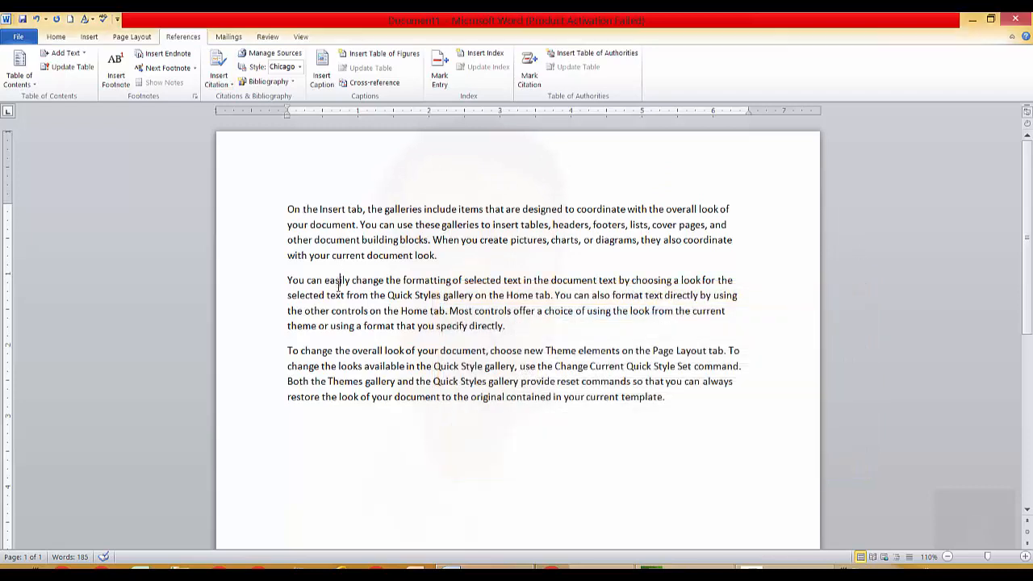
Copy all three sample paragraphs and paste the duplicate below the existing text
left_click(355, 350)
left_click_drag(670, 397, 286, 208)
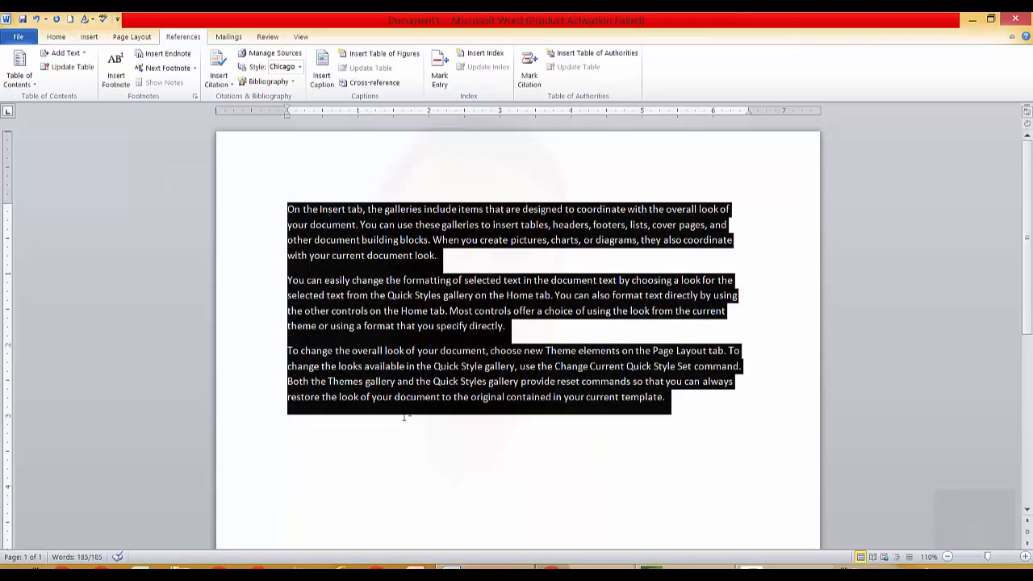
key("ctrl+c")
left_click(352, 447)
key("ctrl+v")
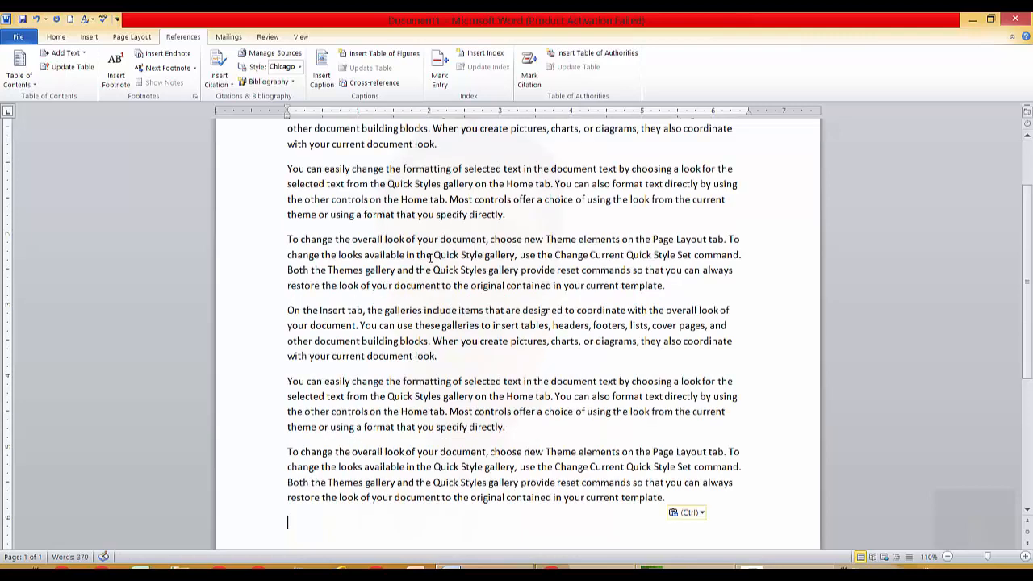
scroll(430, 258, "up", 2)
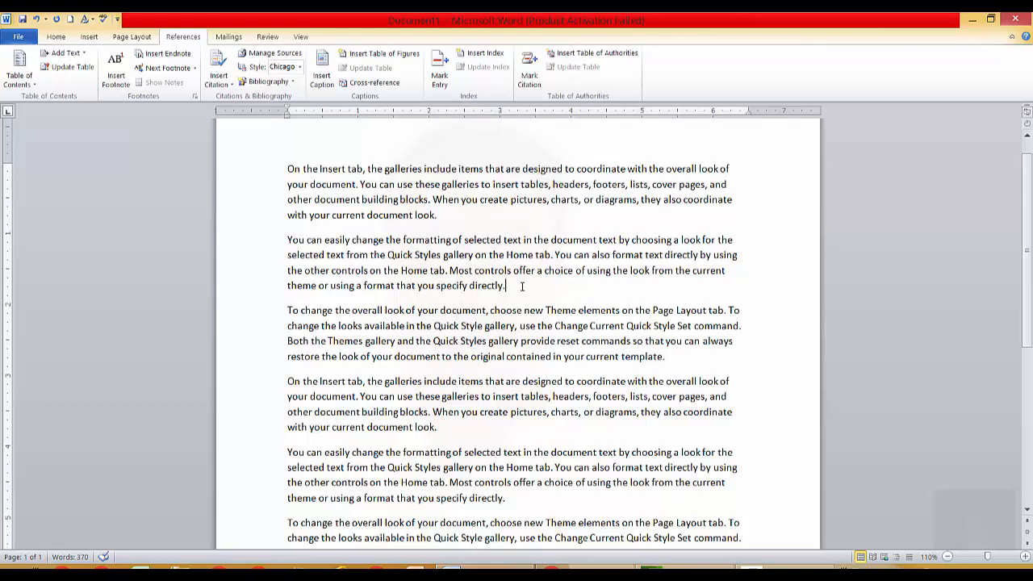
Start creating a new citation source at the end of the second paragraph
left_click(523, 286)
left_click_drag(282, 237, 509, 289)
left_click(509, 290)
left_click(231, 91)
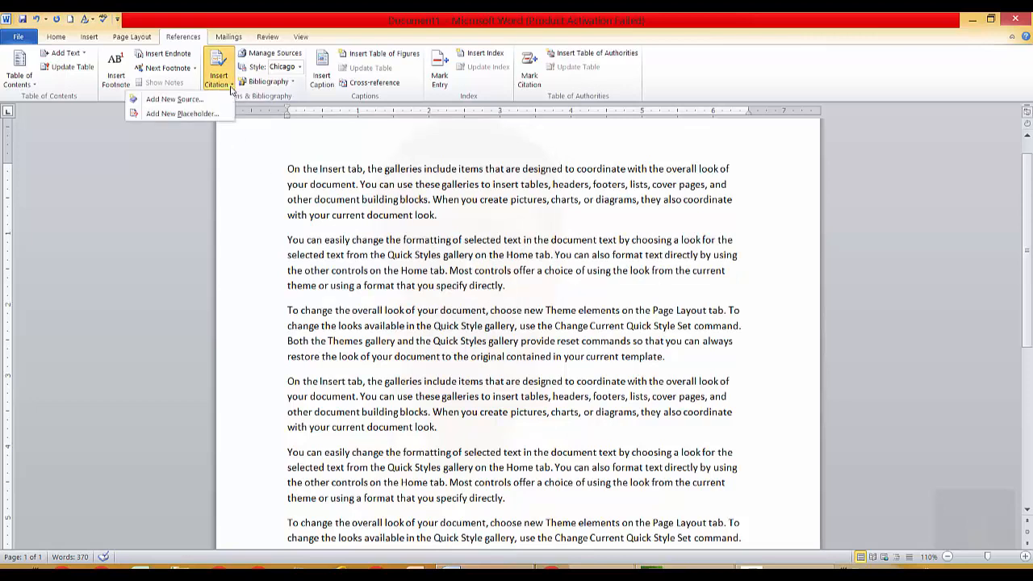
left_click(169, 100)
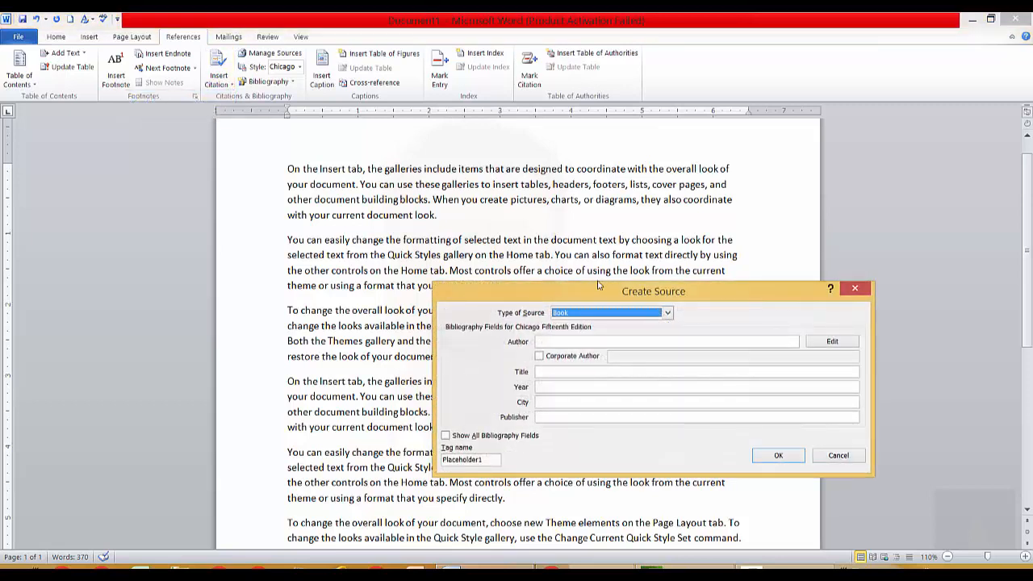
left_click_drag(618, 289, 594, 188)
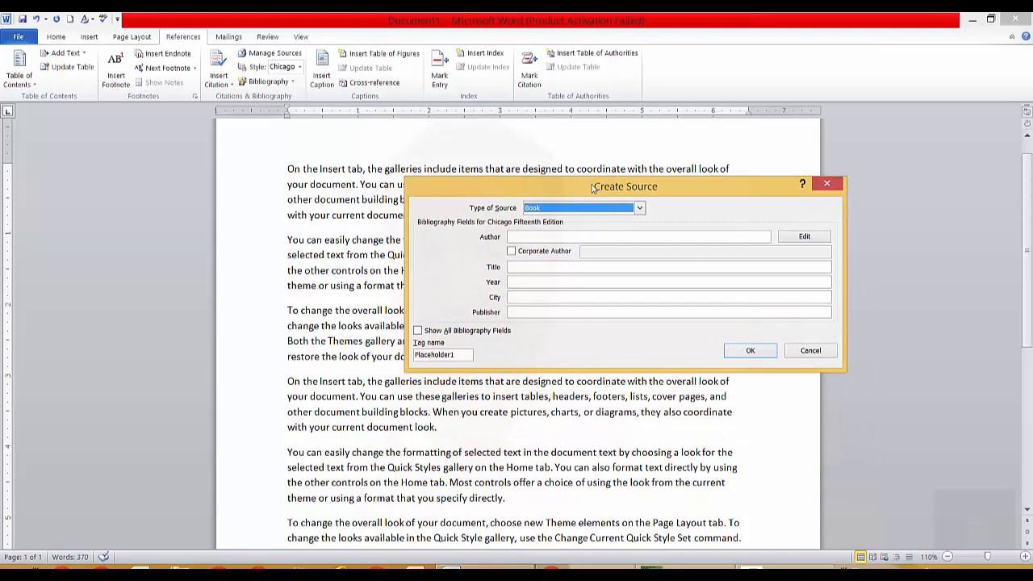
Examine the author, title, year, city and publisher fields for a Book source
left_click(641, 212)
left_click(560, 221)
left_click(513, 236)
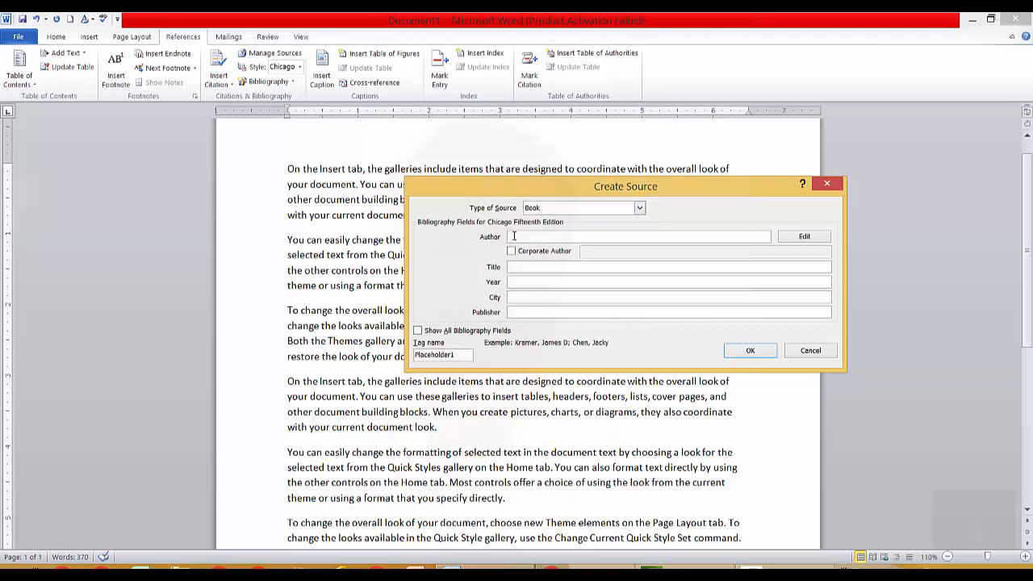
left_click(518, 266)
left_click(516, 281)
left_click(518, 300)
left_click(519, 312)
left_click(516, 282)
left_click(518, 298)
left_click(518, 312)
Set the source type to Web site and examine its date, access date and URL fields
left_click(640, 209)
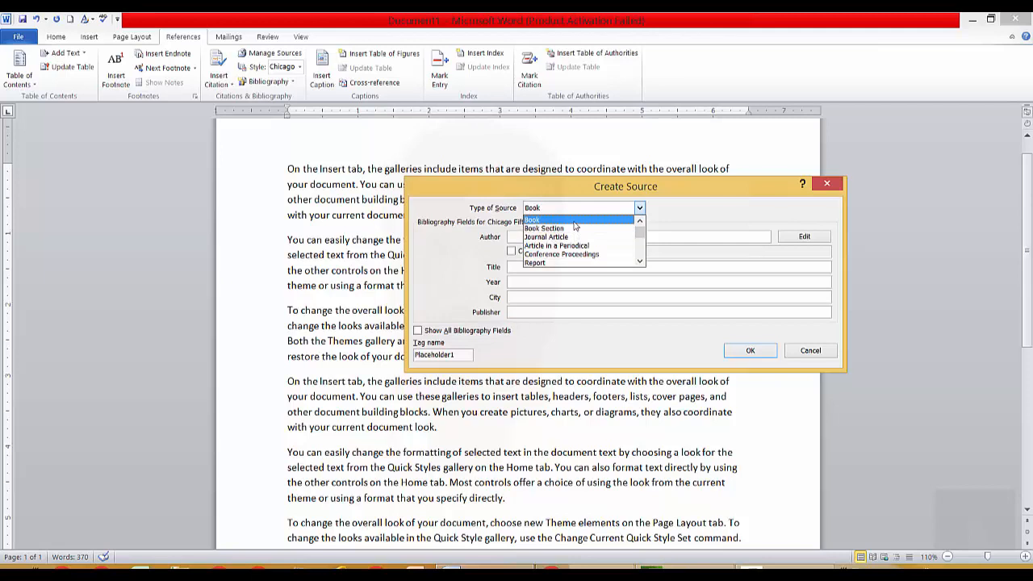
left_click(575, 223)
left_click(640, 209)
mouse_move(640, 230)
left_mouse_down()
mouse_move(642, 256)
mouse_move(643, 227)
left_mouse_up()
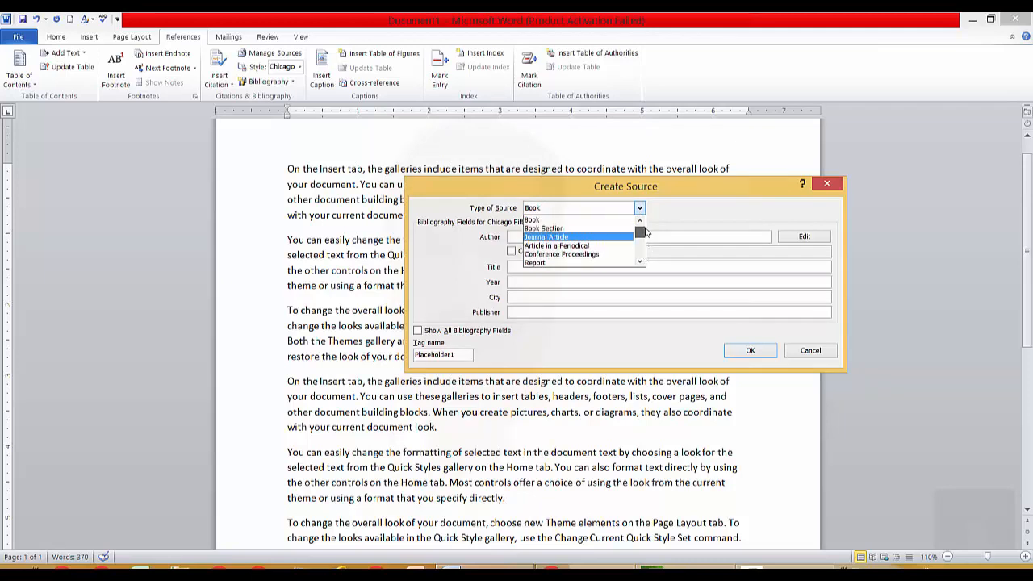
left_click(572, 215)
left_click(572, 211)
key("w")
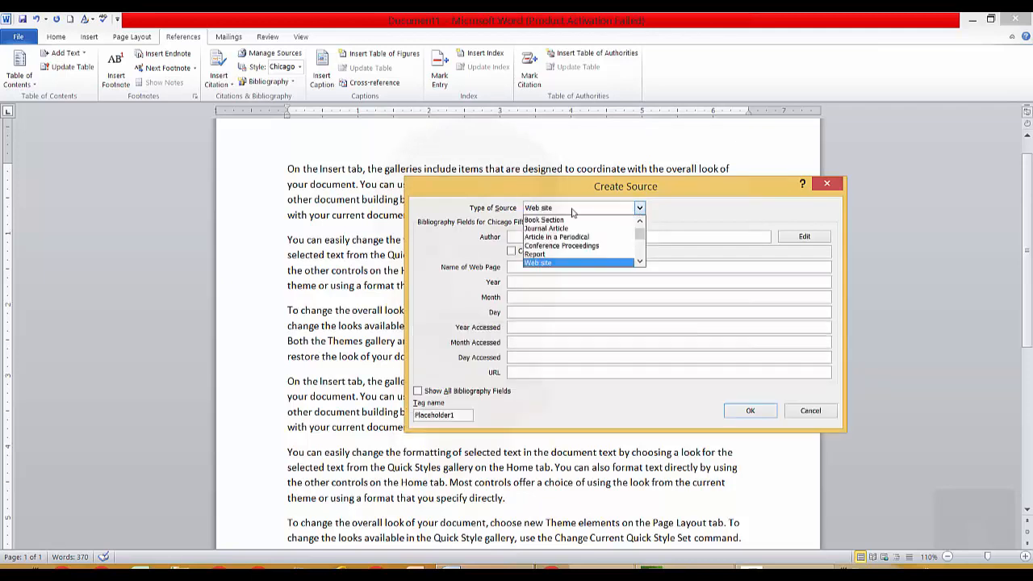
left_click(567, 264)
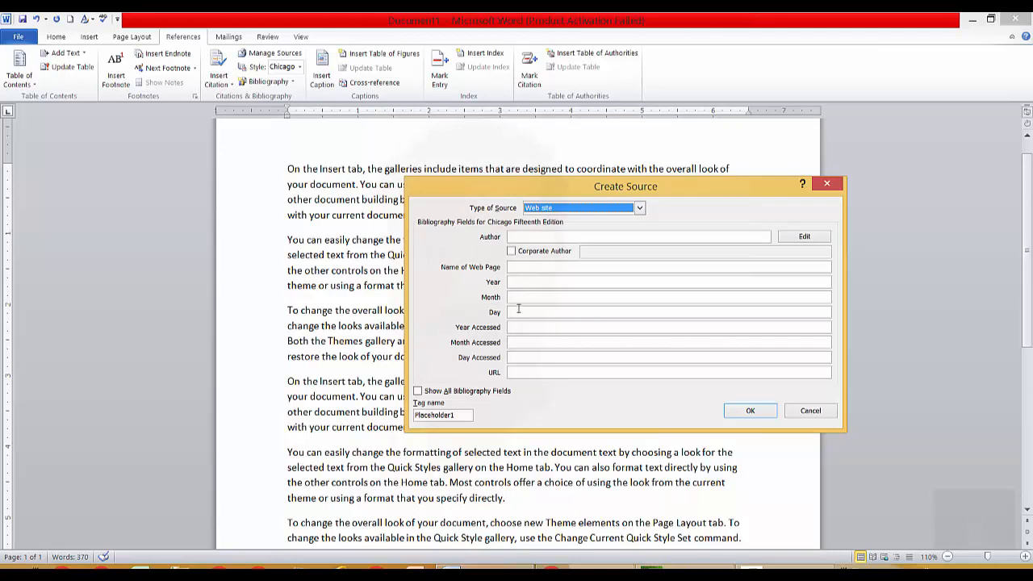
left_click(517, 283)
left_click(518, 300)
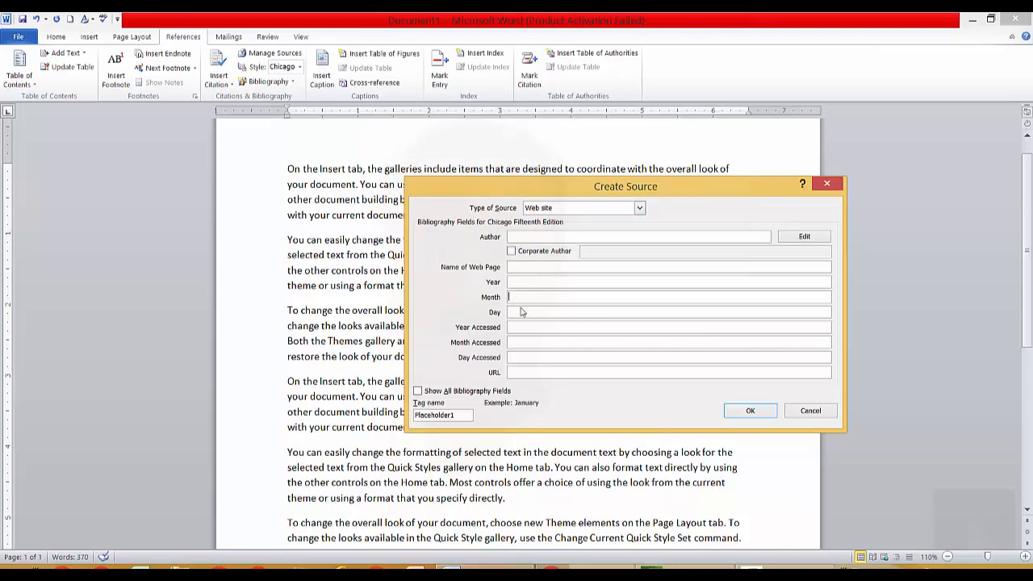
left_click(523, 313)
left_click(524, 328)
left_click(521, 343)
left_click(520, 358)
left_click(521, 373)
Set the source type to Book and enter IT Master Online as the author
left_click(636, 210)
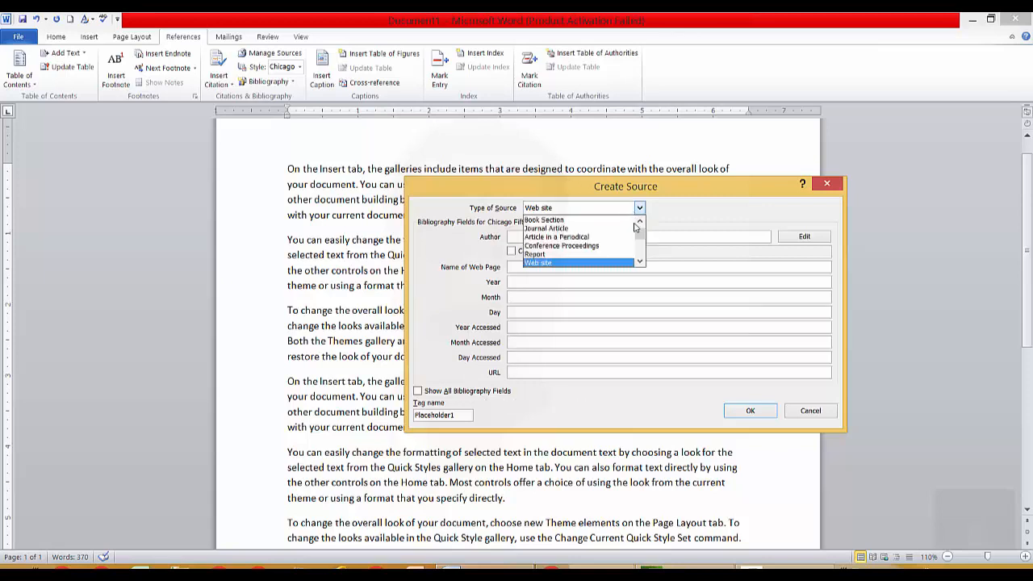
left_click_drag(640, 234, 638, 229)
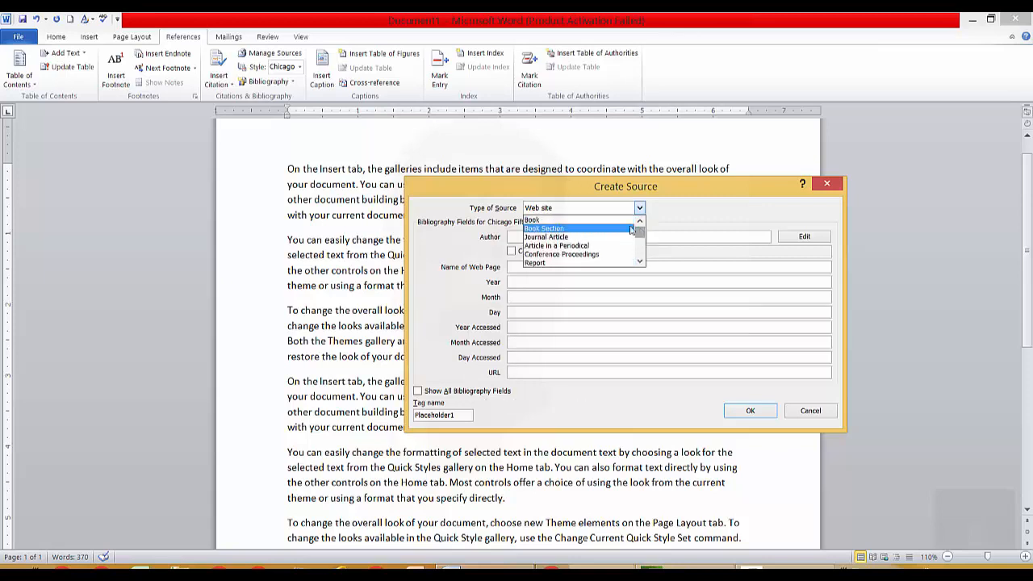
left_click(580, 220)
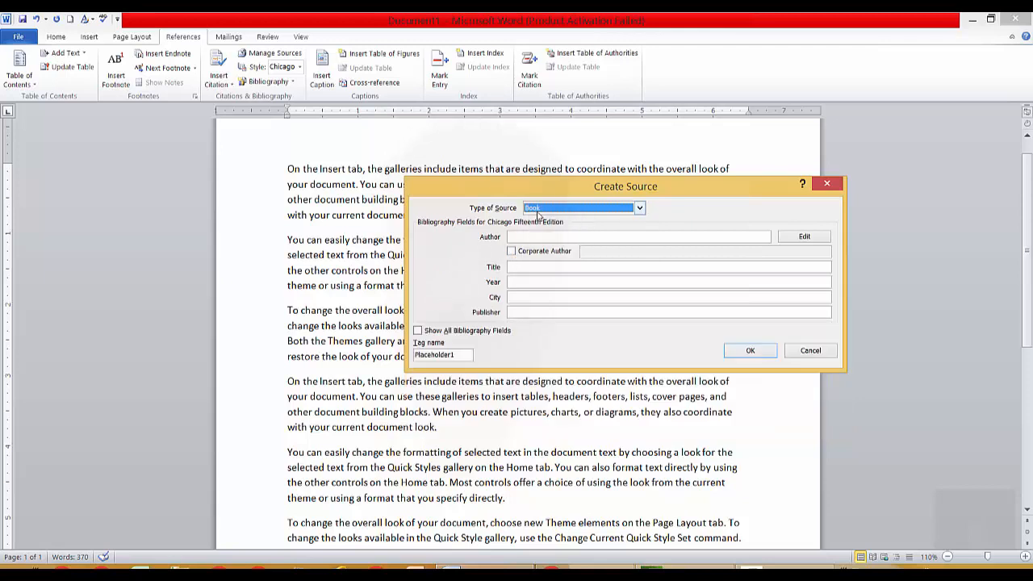
left_click(535, 239)
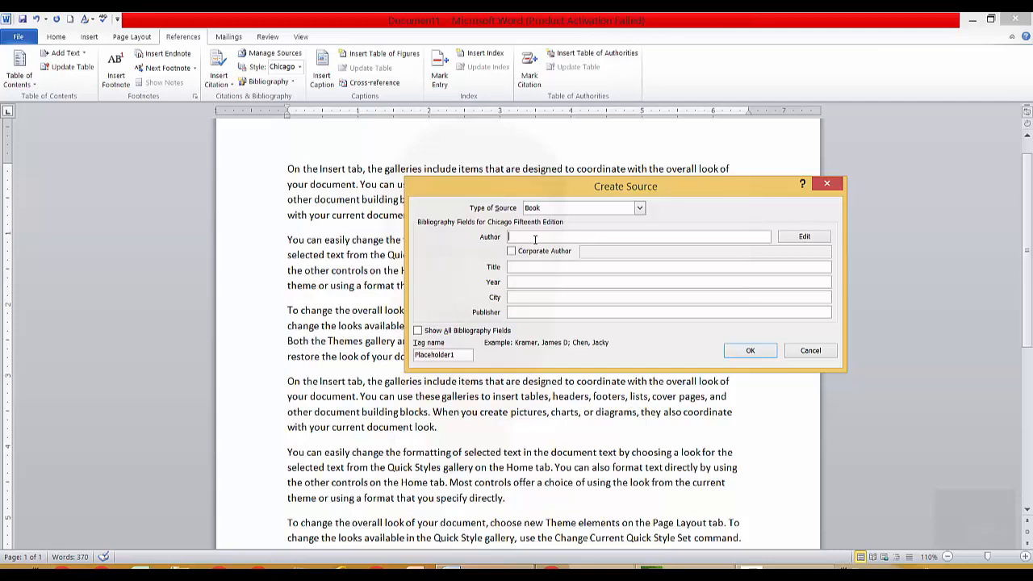
type("Iv")
type(" Master")
type(" Online")
Enter title Learn Computer in Urdu Hindi, year 2020, city Lahore and publisher xyz, and insert the citation
left_click(538, 269)
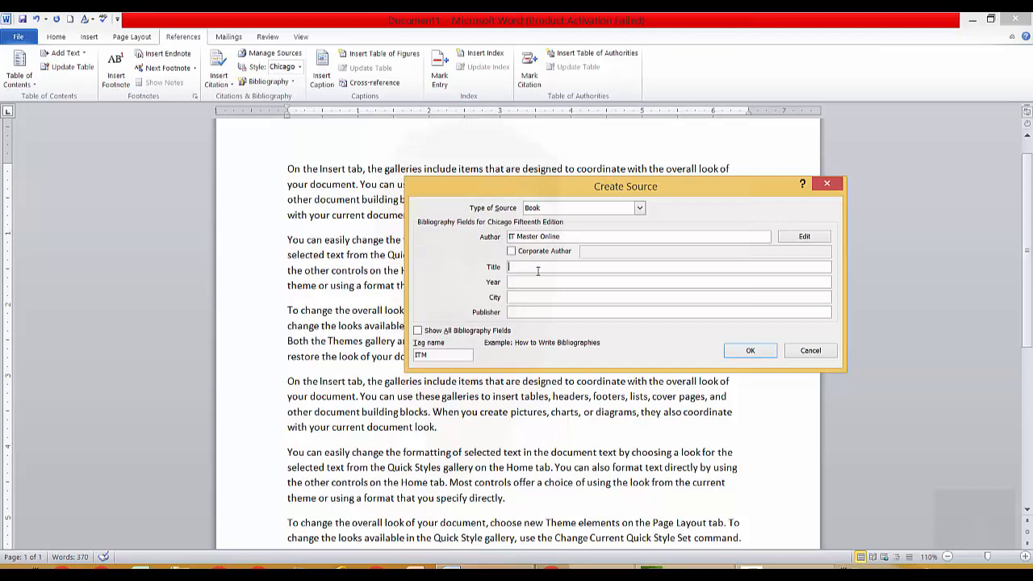
type("Learn Computer in Urdu Hindi")
left_click(548, 281)
type("20")
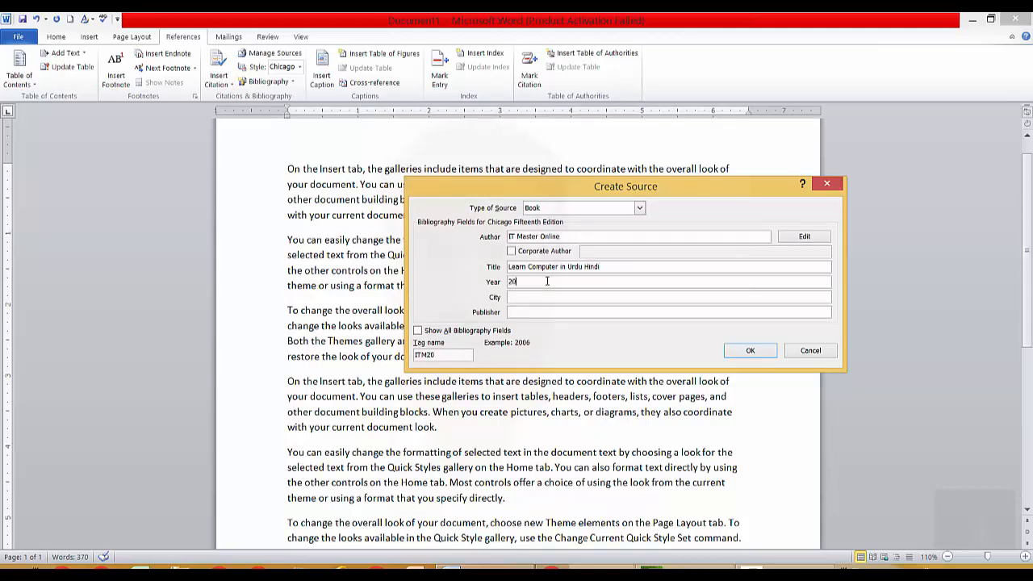
type("20")
left_click(527, 299)
type("Lahore")
left_click(561, 312)
type("xyz")
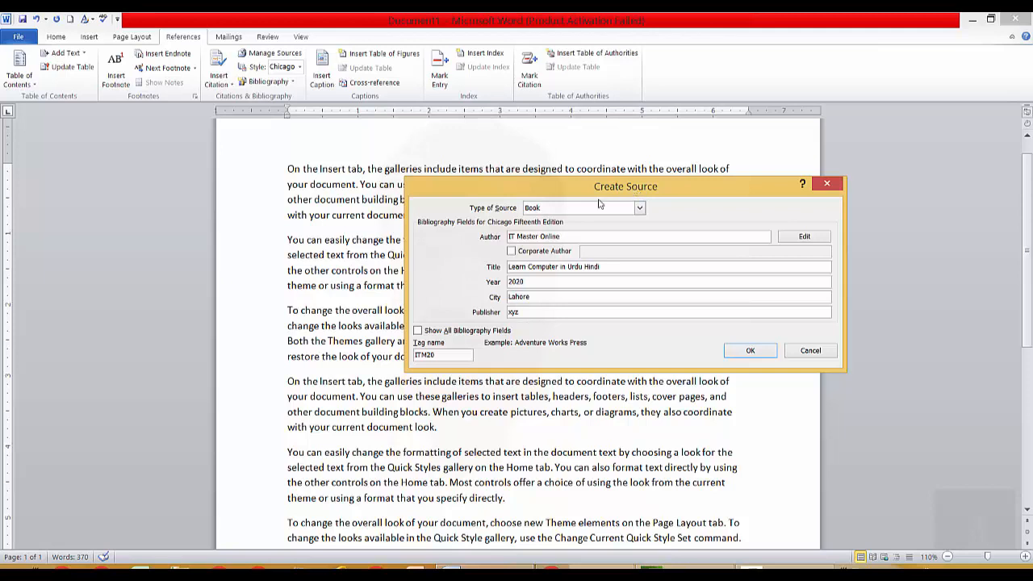
left_click(749, 351)
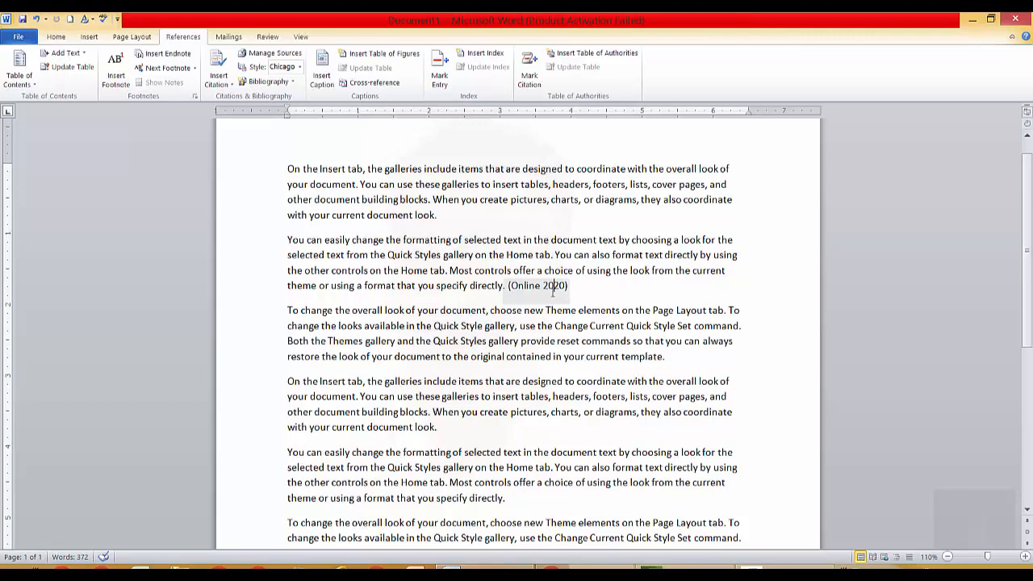
Examine the new citation's page and suppression options and the details of its source
left_click(554, 288)
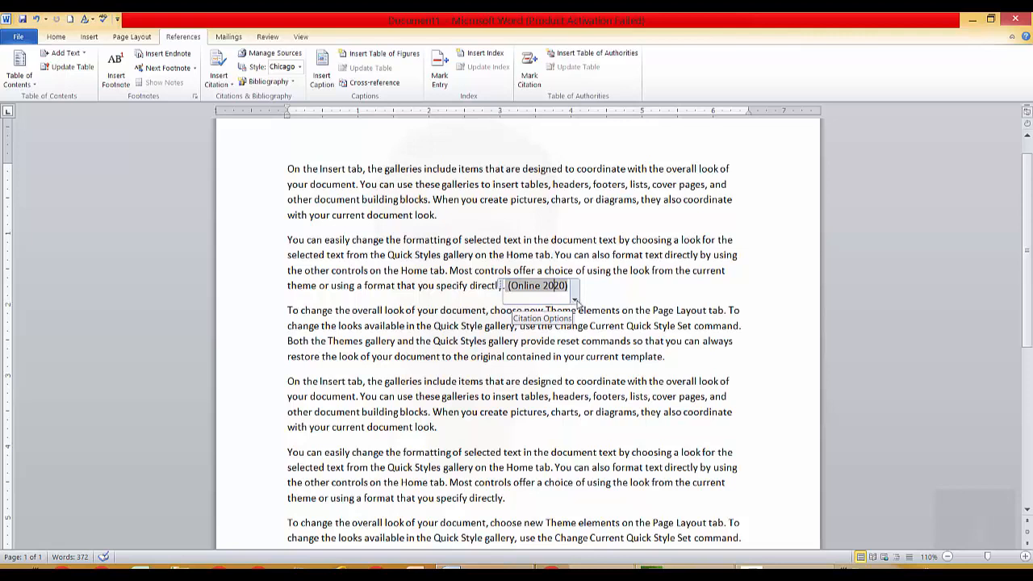
left_click(574, 301)
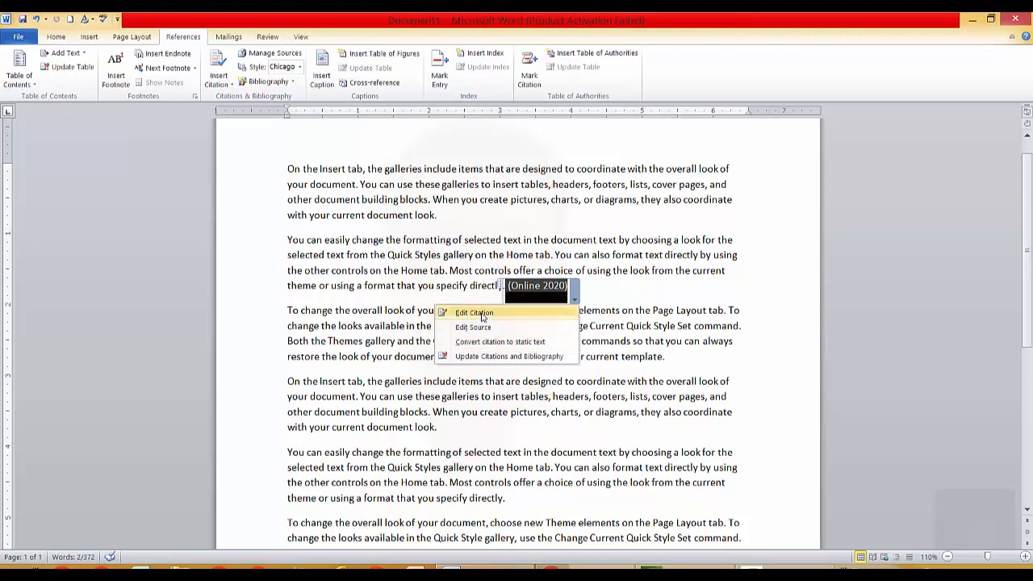
left_click(482, 313)
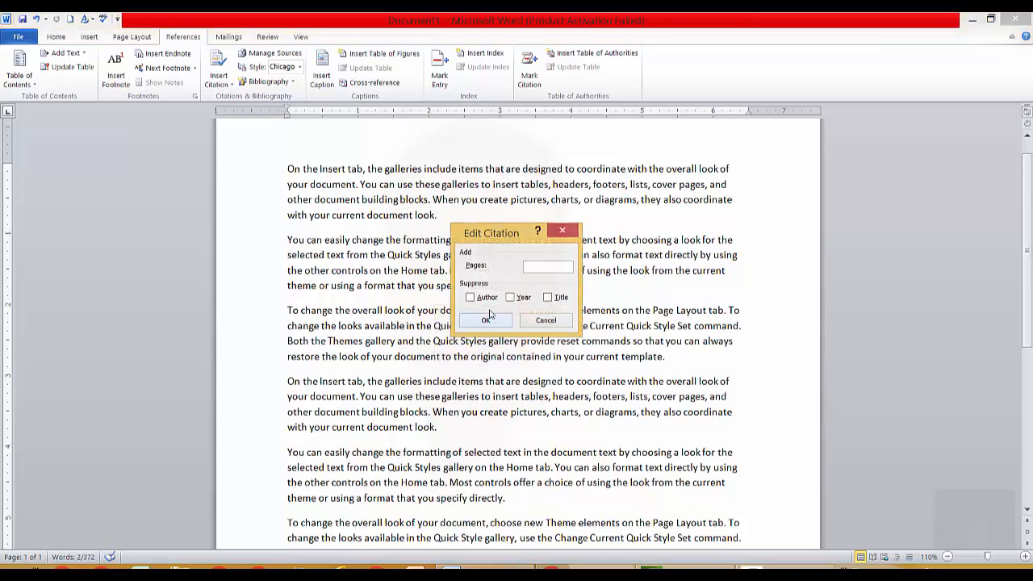
left_click(519, 321)
left_click(574, 298)
left_click(488, 327)
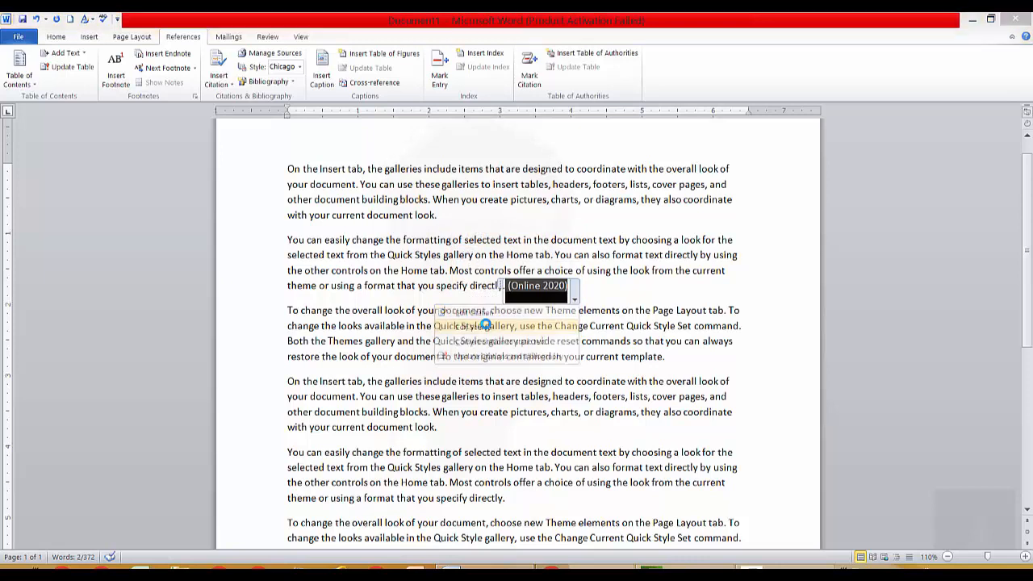
left_click_drag(541, 186, 586, 205)
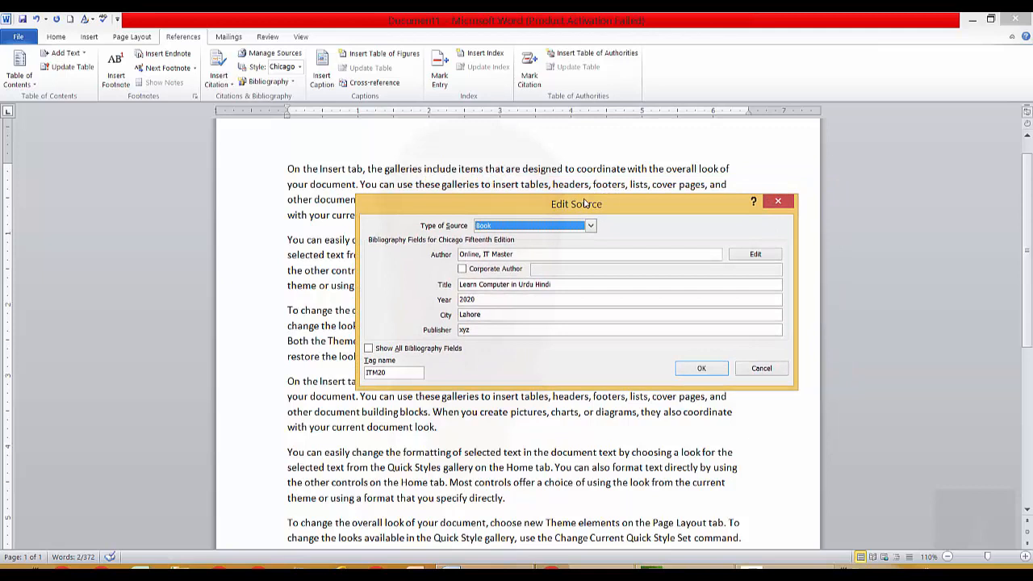
left_click(702, 370)
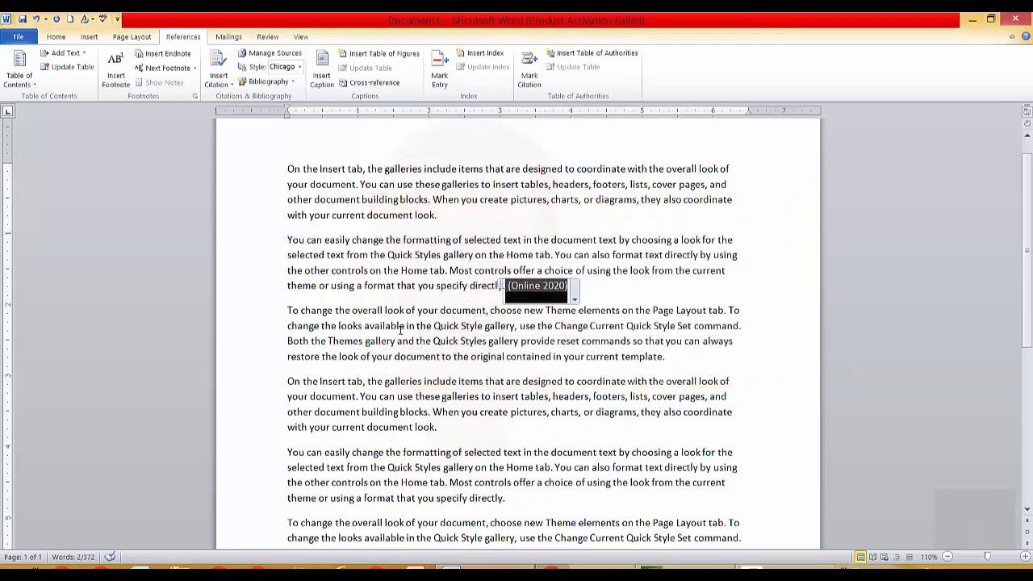
left_click(525, 357)
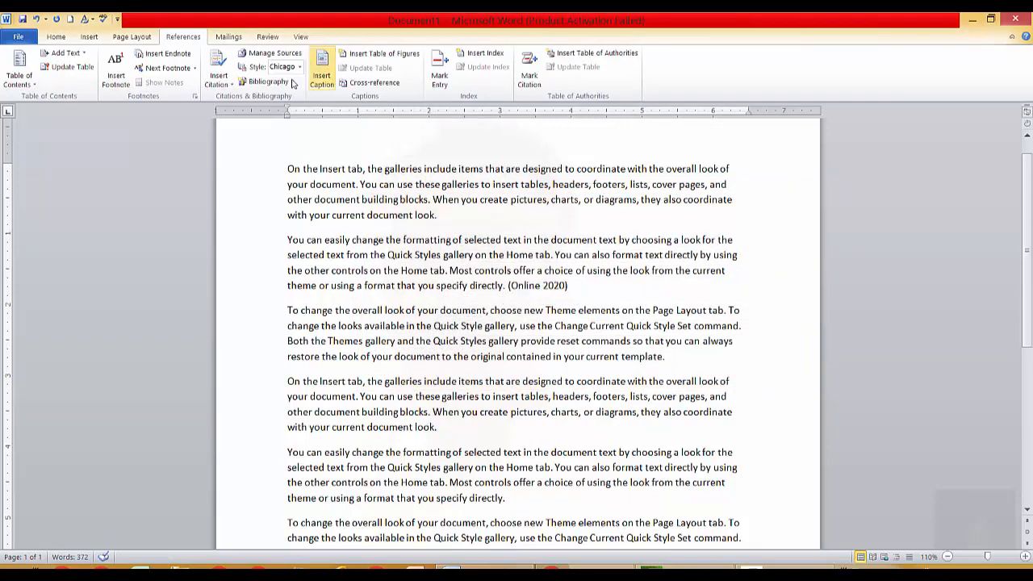
Open a new citation source at the end of the fourth paragraph
left_click(460, 427)
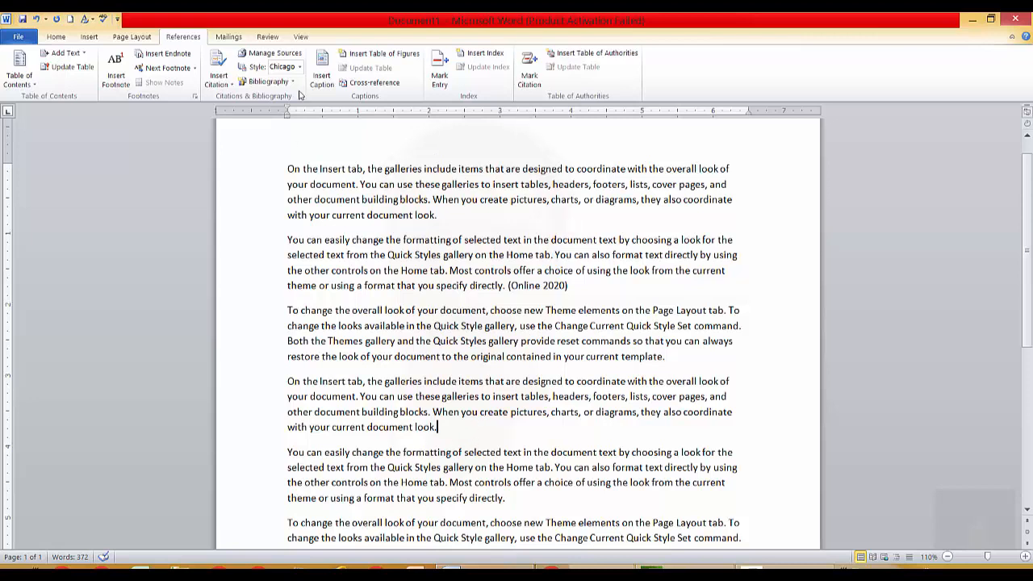
left_click(218, 74)
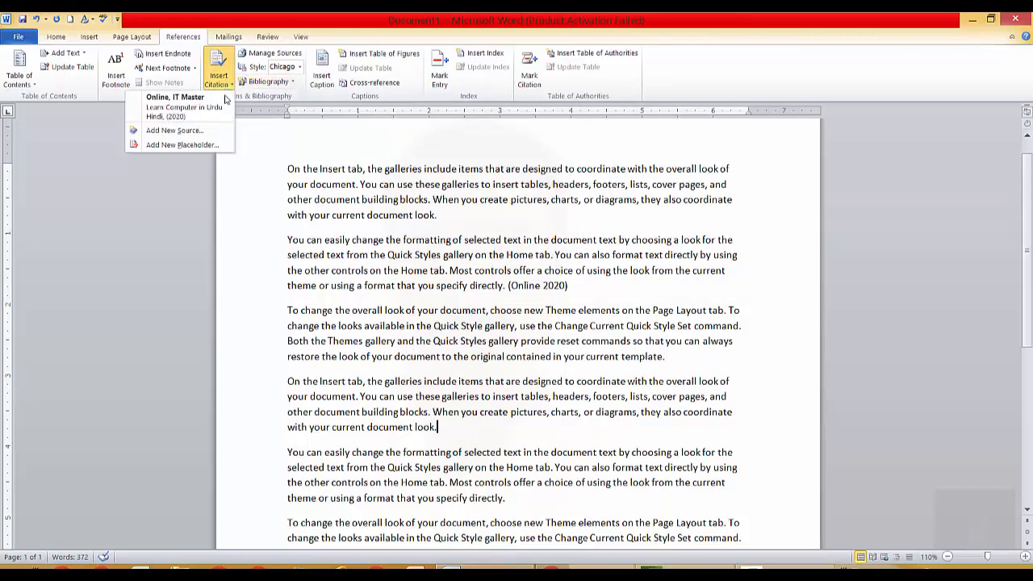
left_click(183, 134)
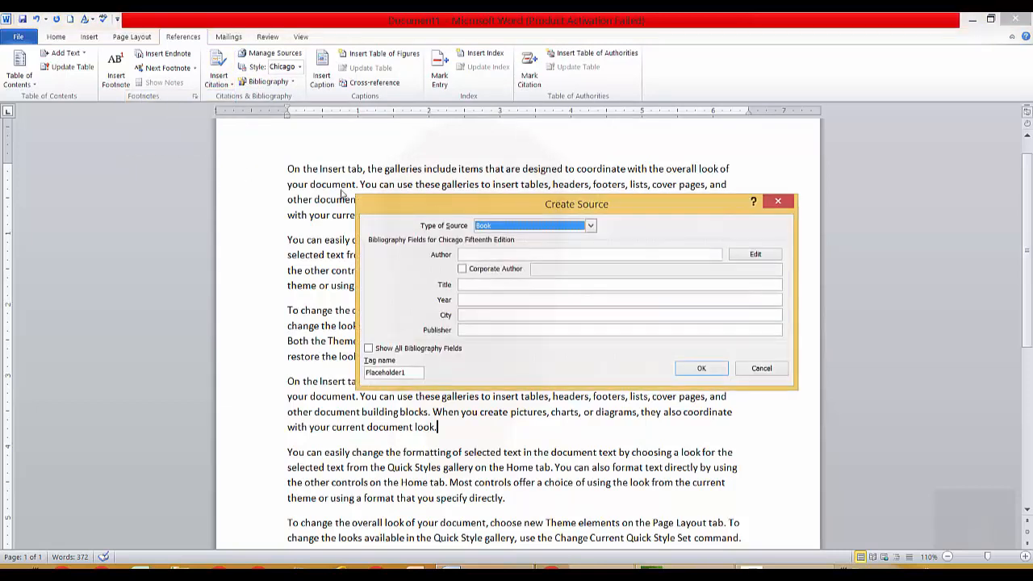
Look through the available source types and set the new source's type to Web site
left_click(591, 226)
scroll(592, 230, "down", 2)
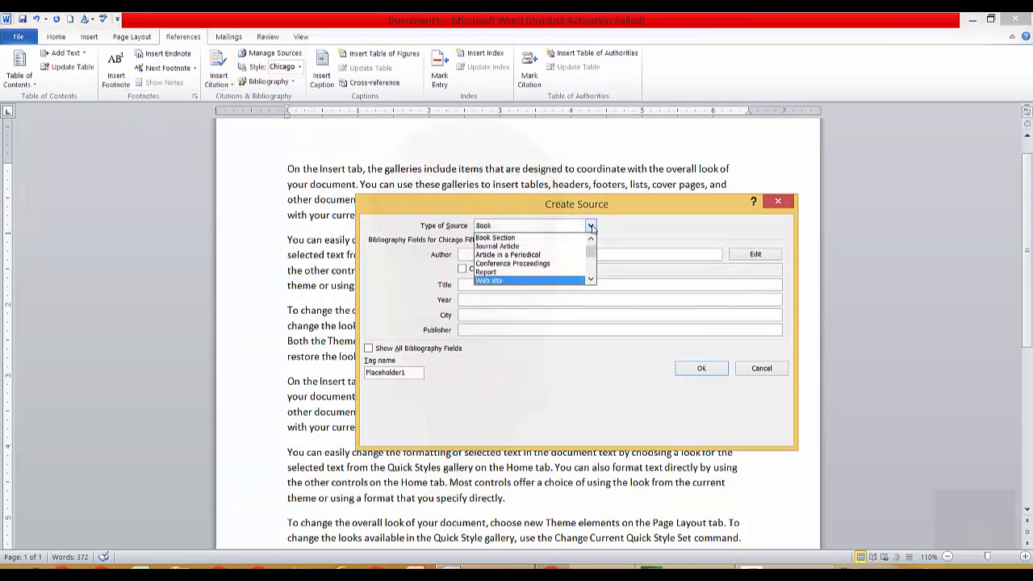
left_click(644, 241)
left_click(570, 257)
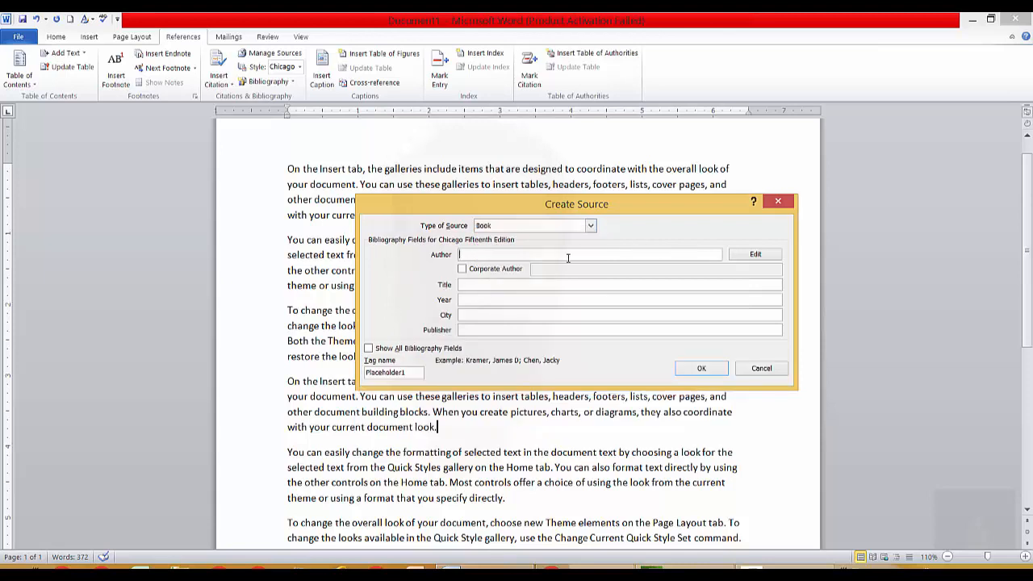
left_click(578, 226)
scroll(578, 226, "down", 6)
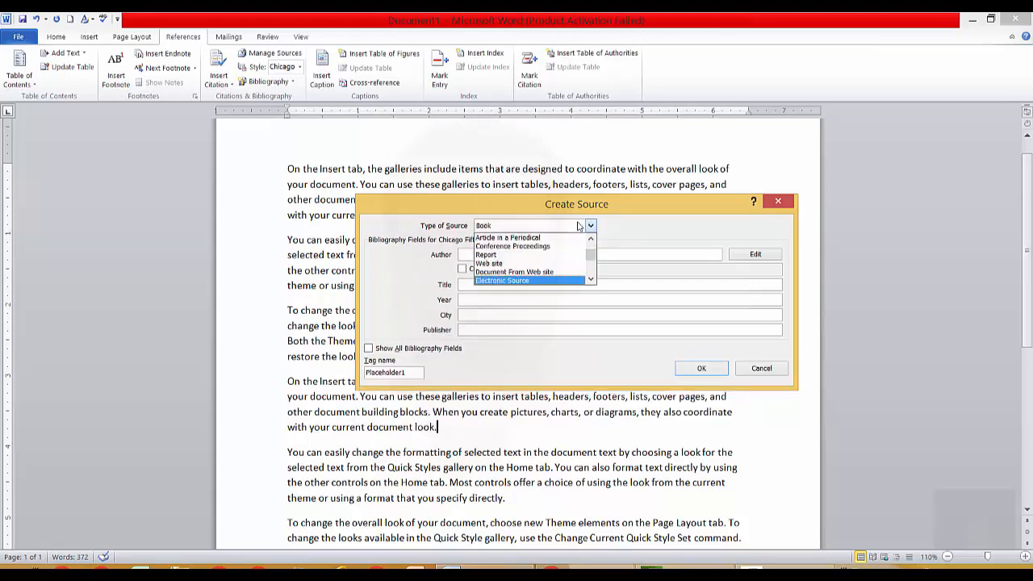
left_click(611, 224)
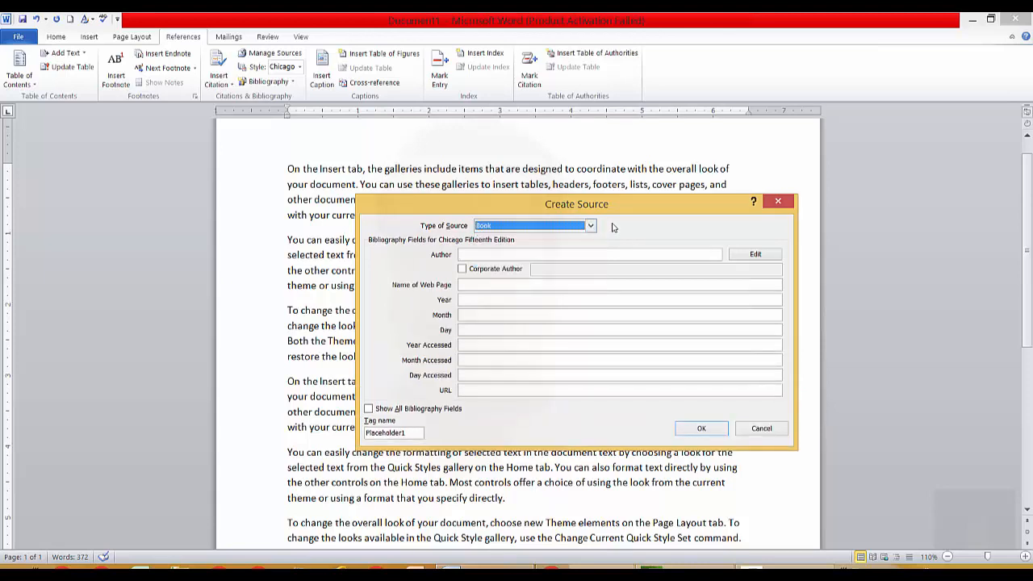
left_click(590, 228)
left_click(592, 267)
left_click(591, 267)
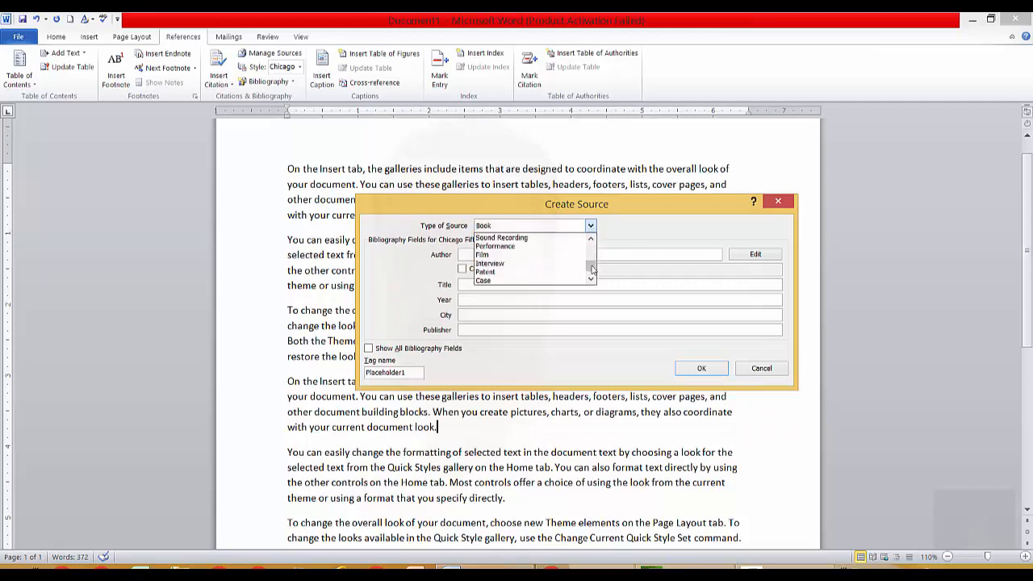
left_click(591, 267)
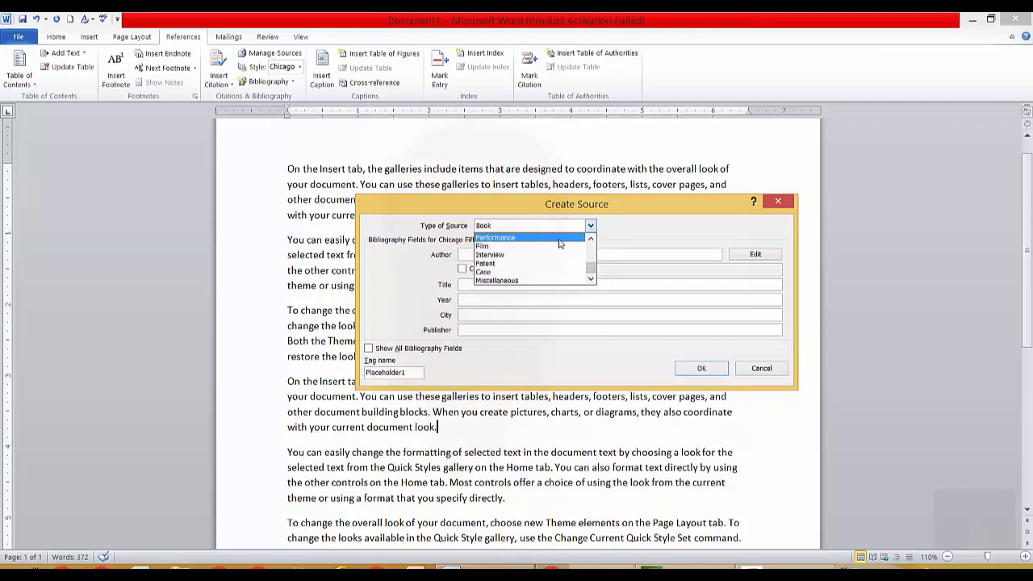
left_click(591, 239)
left_click(591, 239)
left_click(591, 238)
scroll(522, 250, "up", 1)
left_click(521, 246)
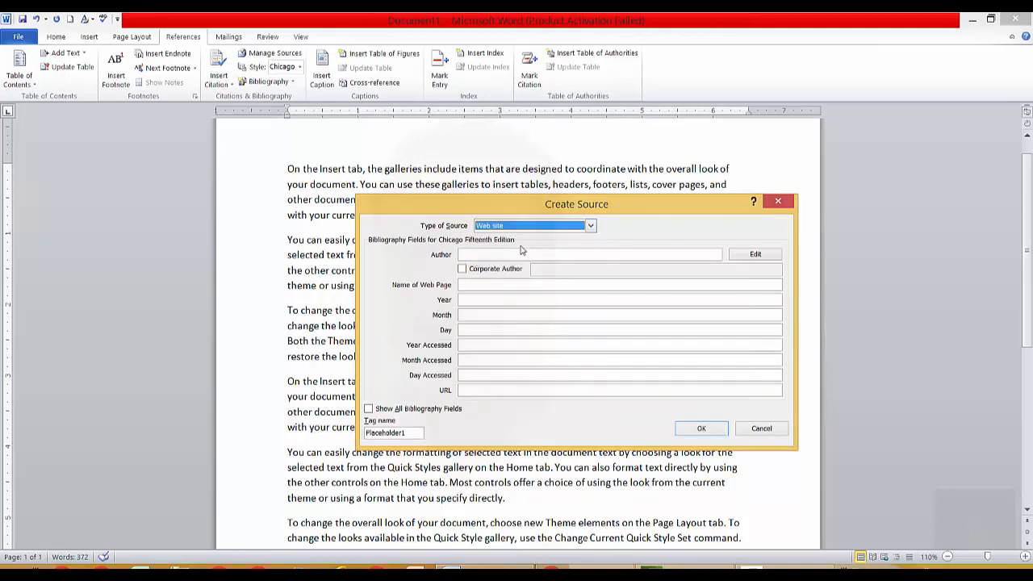
Enter IT Master Online Tech as the author and Home Page as the name of the web page
left_click(486, 254)
type("IT Master Online Tech")
left_click(527, 286)
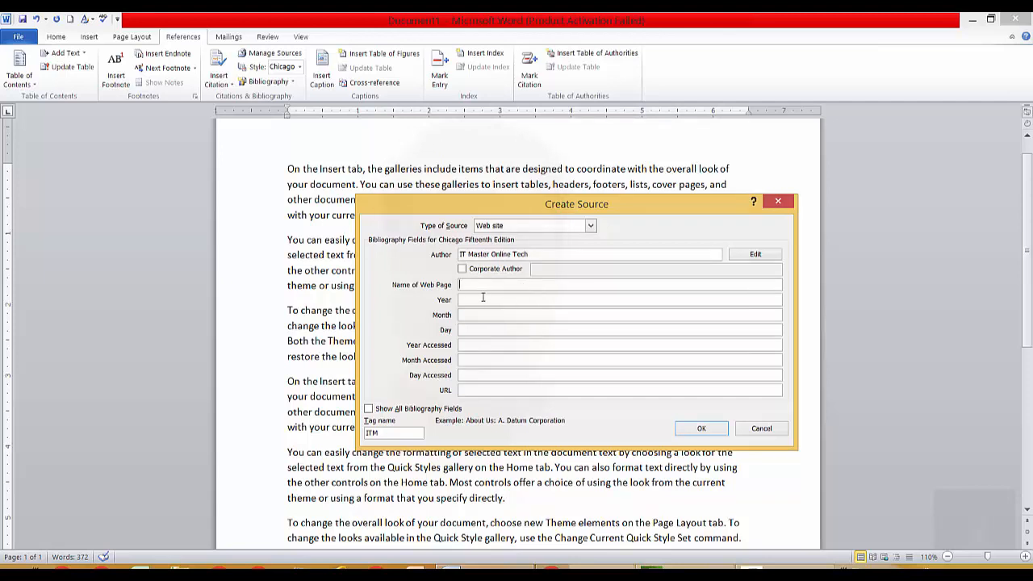
type("Home Page")
Fill in the web page's publication date with year 2020, month 1 and day 10
left_click(495, 302)
type("2020")
key("Tab")
type("1")
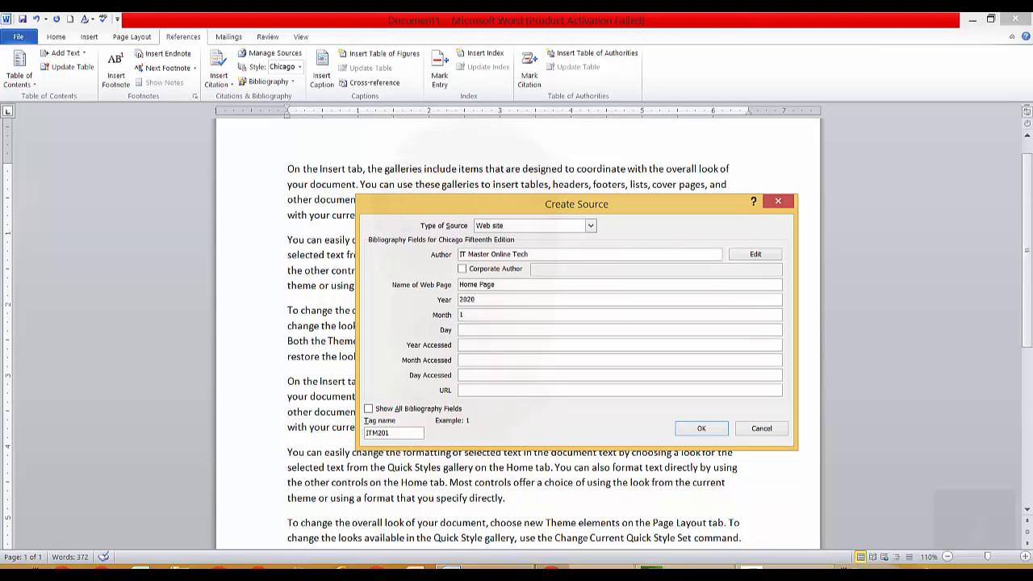
key("Tab")
type("10")
Enter access year 2023, month 5 and day 5, and set the URL to google.com
key("Tab")
type("2023")
left_click(506, 364)
left_click(477, 372)
type("5")
left_click(489, 392)
type("google.com")
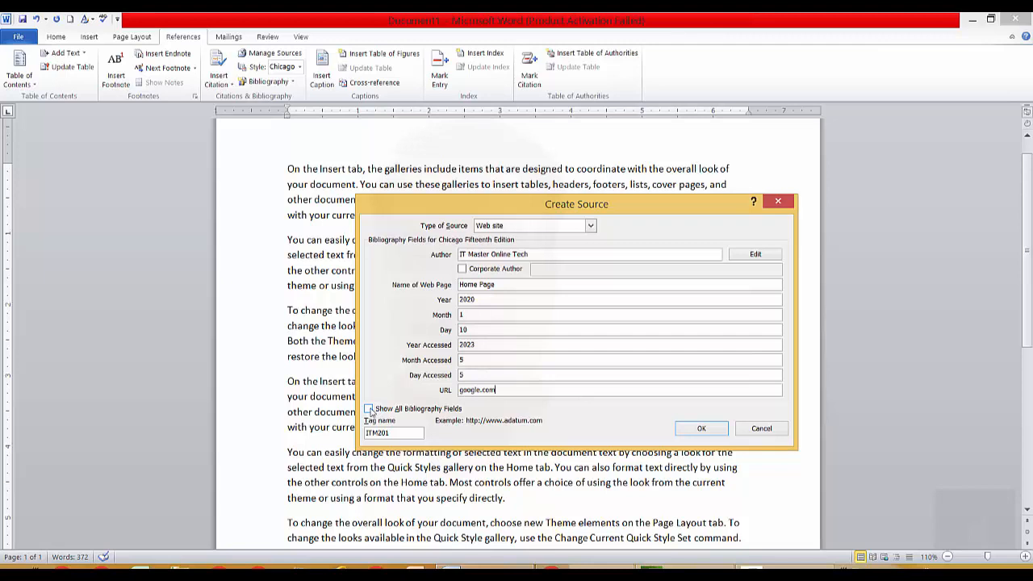
Show all bibliography fields of the web site source, examine the additional and recommended ones, and hide them again
left_click(372, 410)
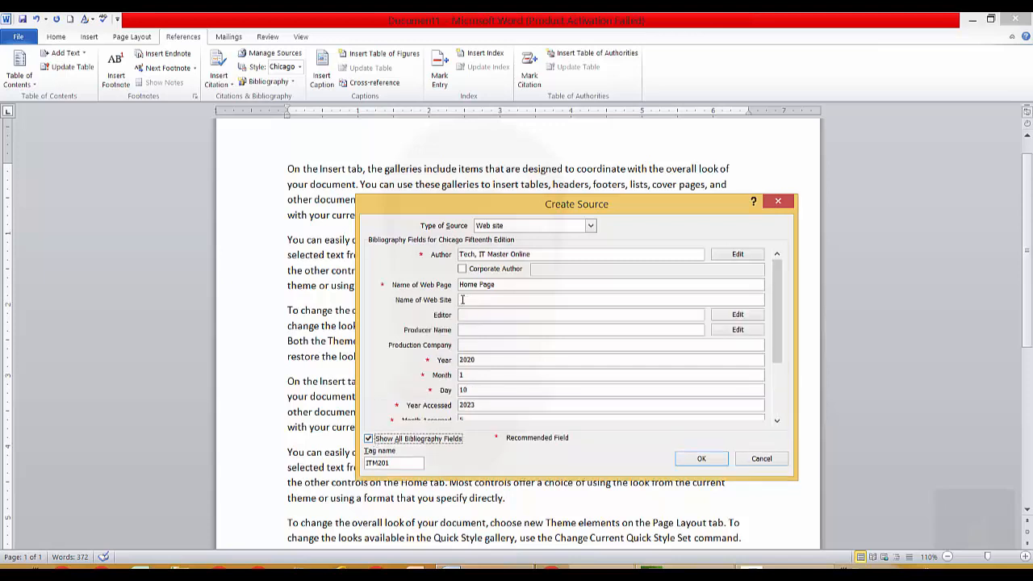
left_click_drag(780, 322, 774, 384)
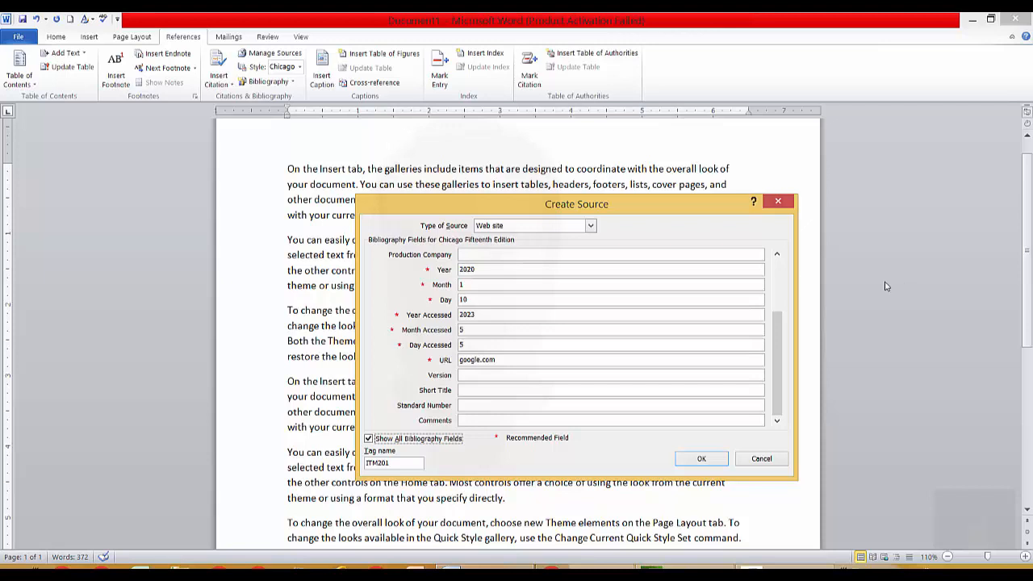
left_click(777, 278)
left_click_drag(777, 281, 774, 309)
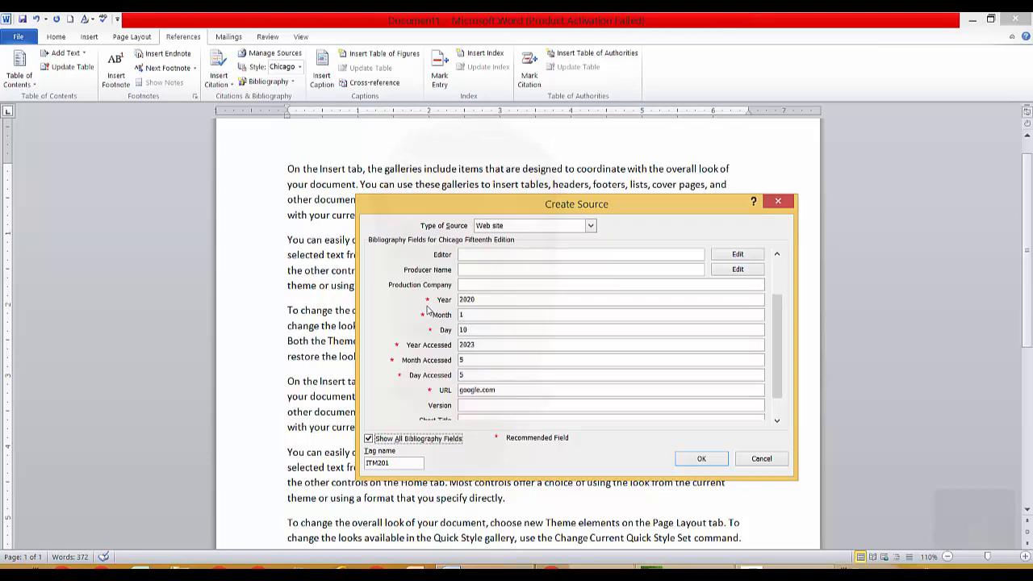
left_click(369, 439)
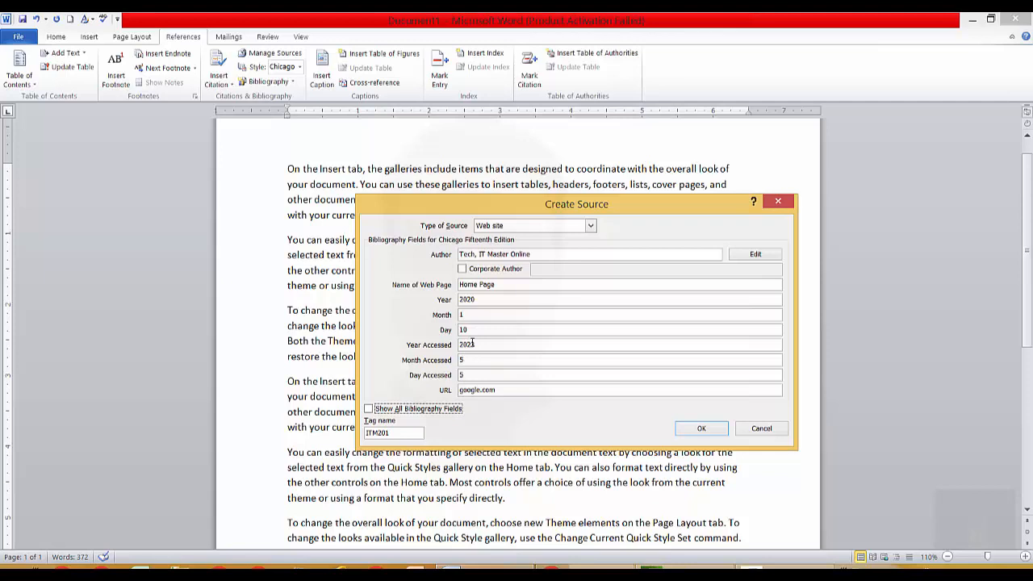
Save the web site source, insert its citation after the fourth paragraph, and check the list of sources available for citing
left_click(702, 429)
scroll(580, 413, "down", 1)
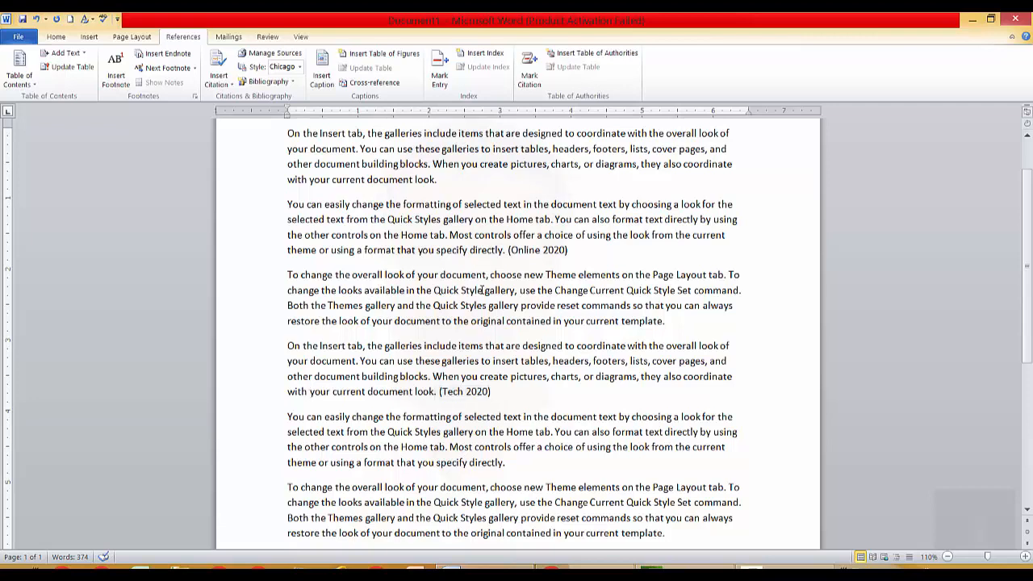
scroll(486, 289, "up", 2)
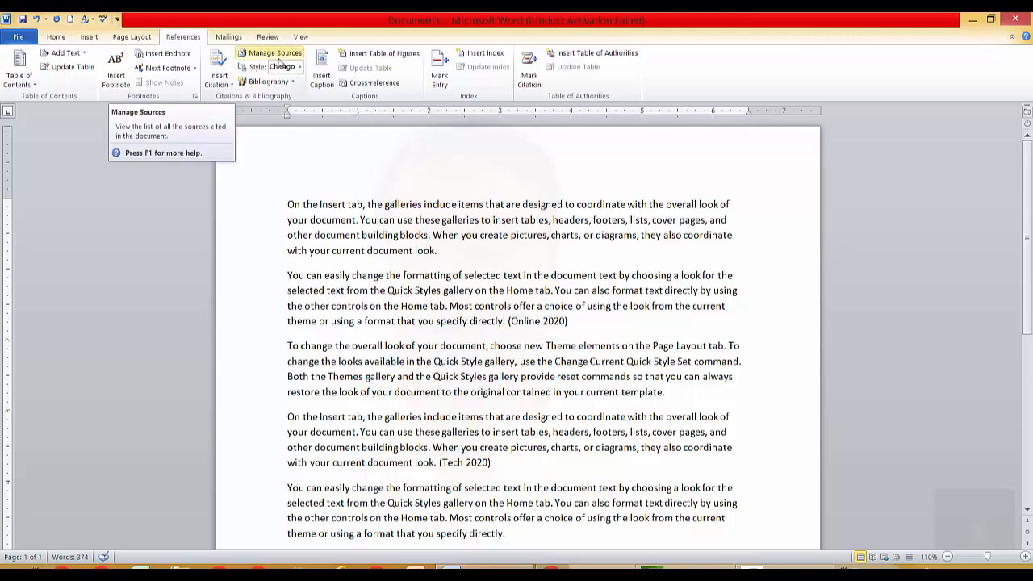
left_click(232, 86)
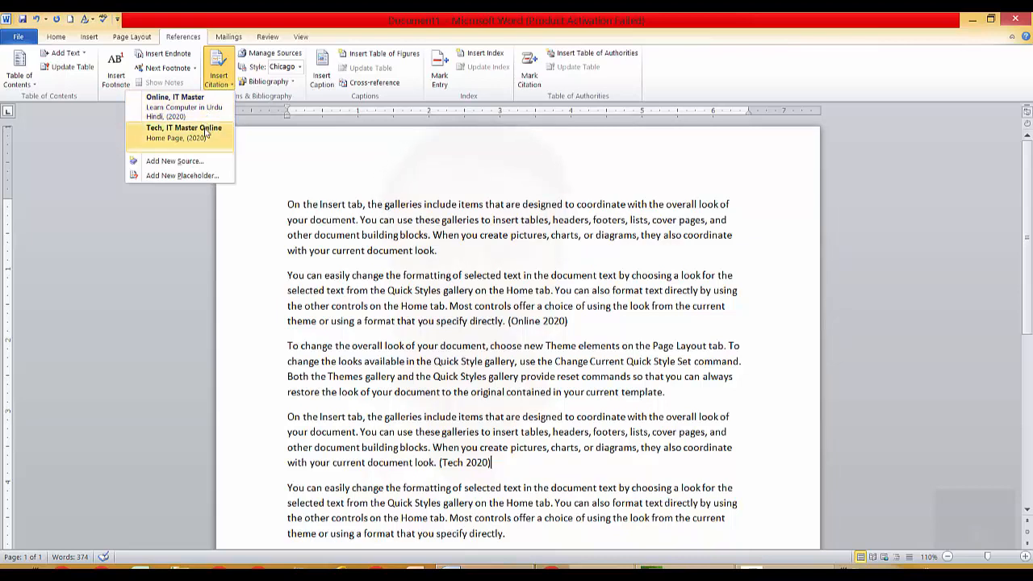
left_click(268, 54)
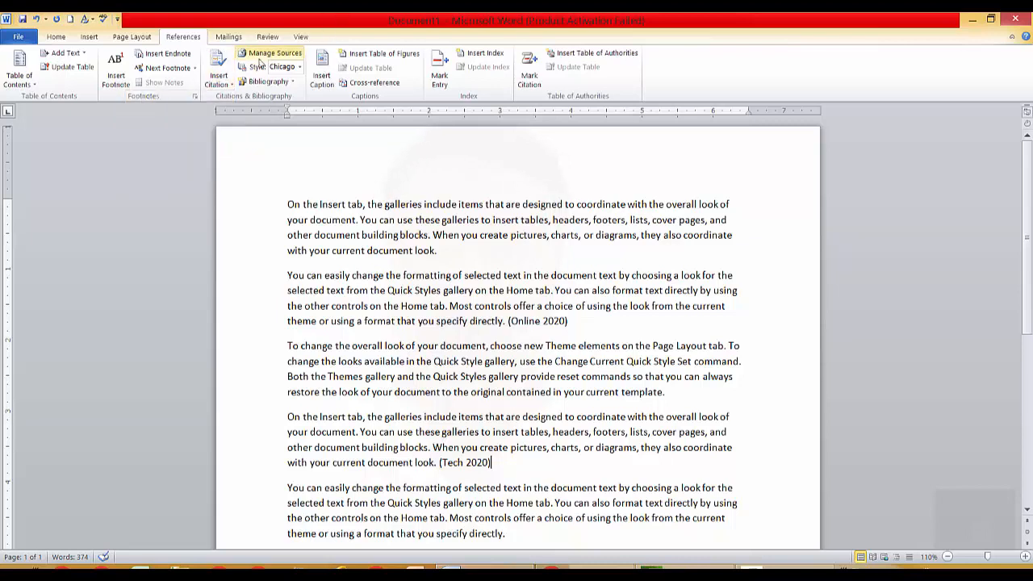
Open the source manager and preview several master list entries, including the 2020 source Learn Computer in Urdu Hindi
left_click(267, 54)
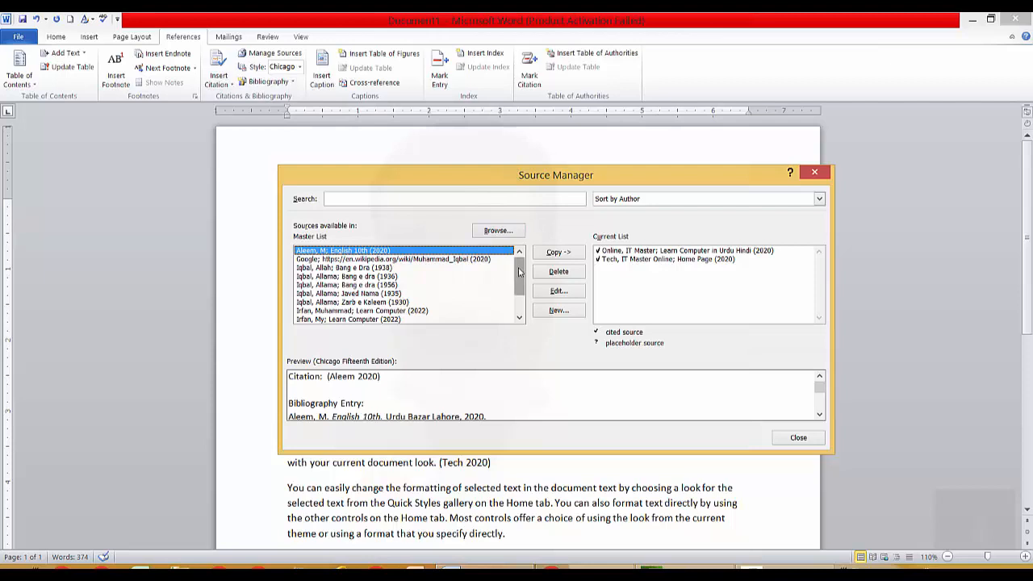
left_click_drag(519, 275, 515, 289)
left_click(355, 294)
left_click(361, 268)
left_click(364, 259)
left_click(363, 294)
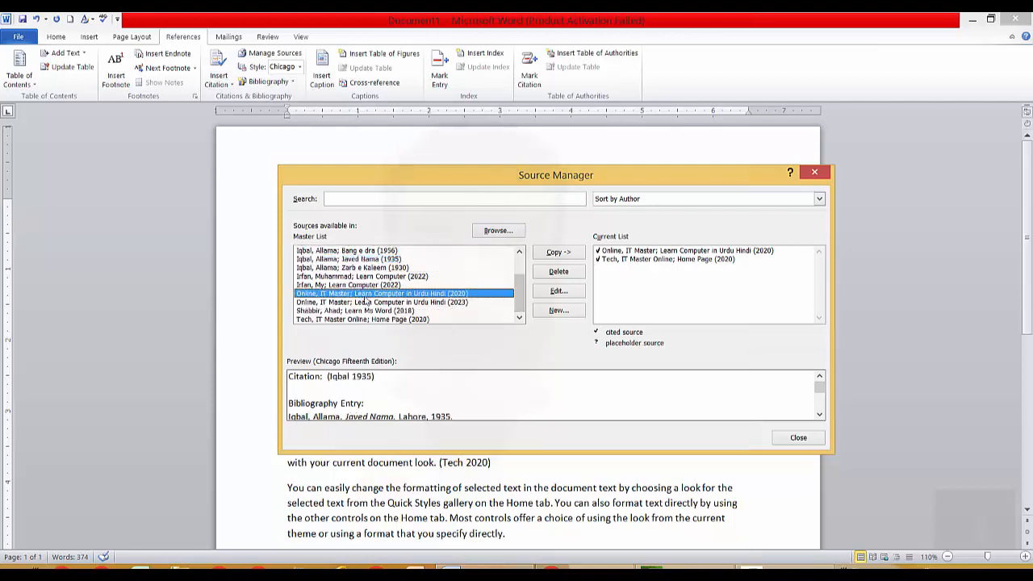
left_click(822, 396)
Preview the other Learn Computer sources, examine the 2023 Learn Computer in Urdu Hindi bibliography entry, and close the source manager
left_click(395, 276)
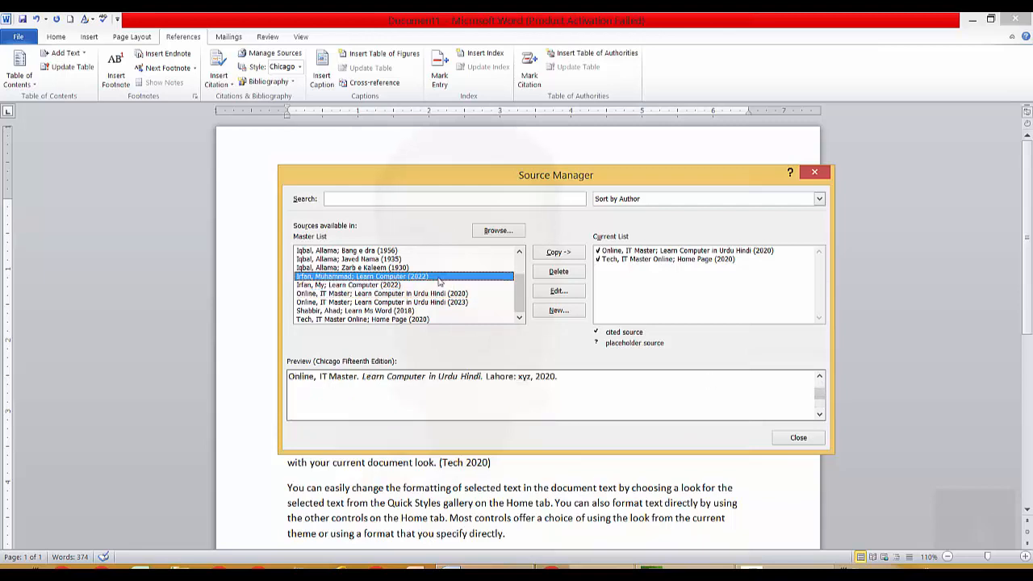
left_click(393, 268)
left_click(385, 285)
left_click(372, 293)
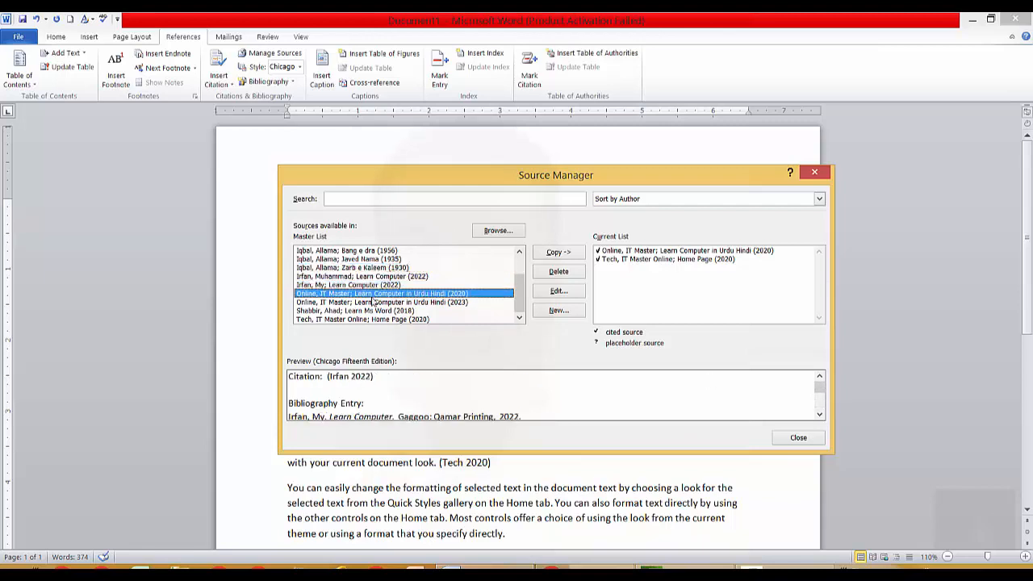
left_click(373, 303)
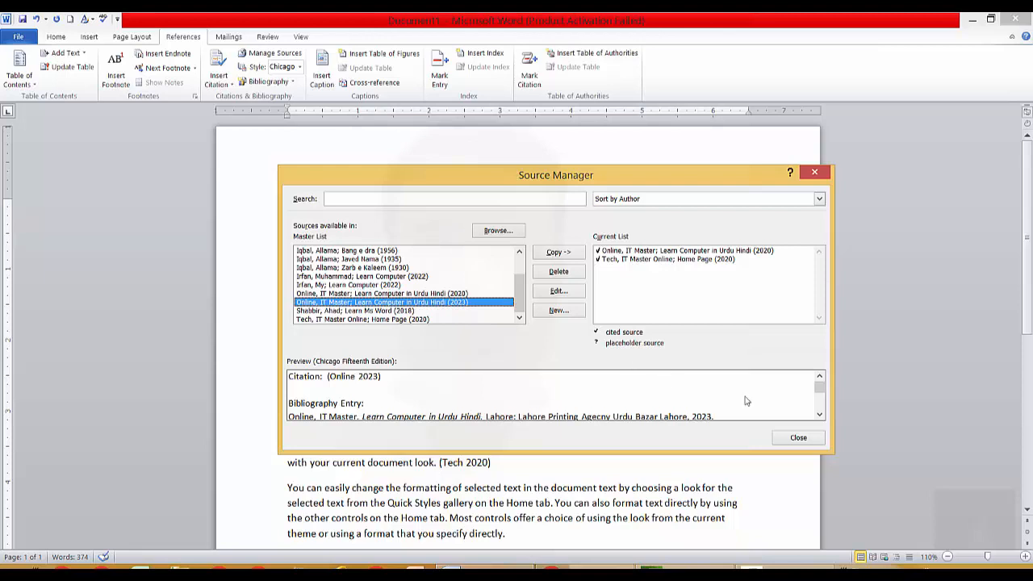
left_click(822, 415)
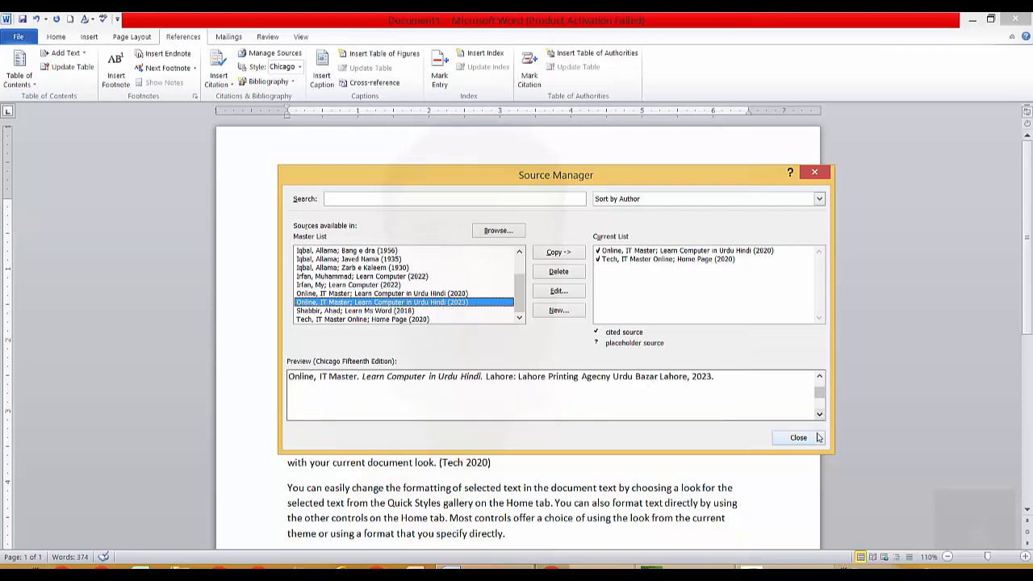
left_click(798, 438)
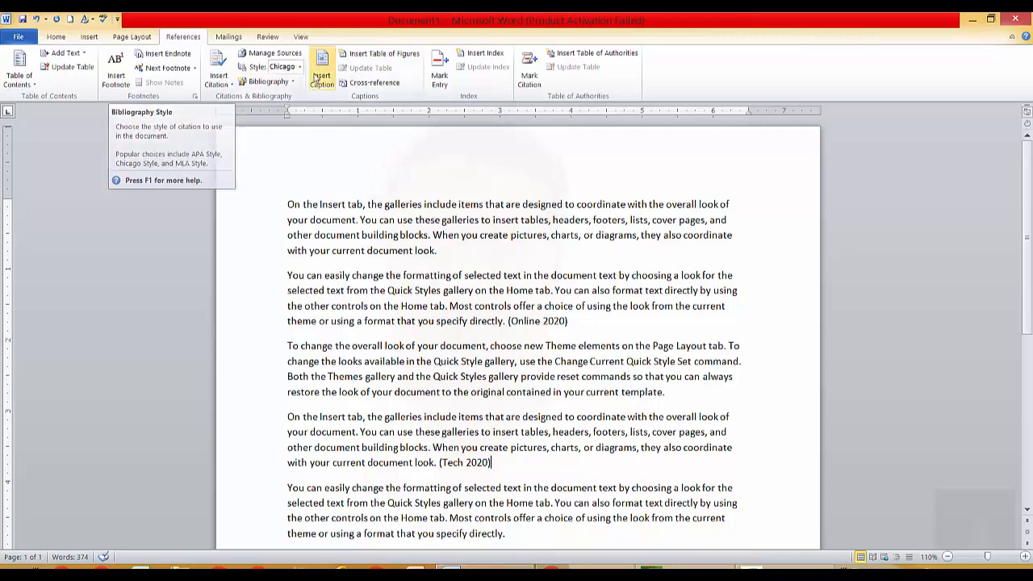
Try the GOST - Name Sort citation style on the document and set the style to GOST - Title Sort
left_click(555, 320)
left_click(567, 325)
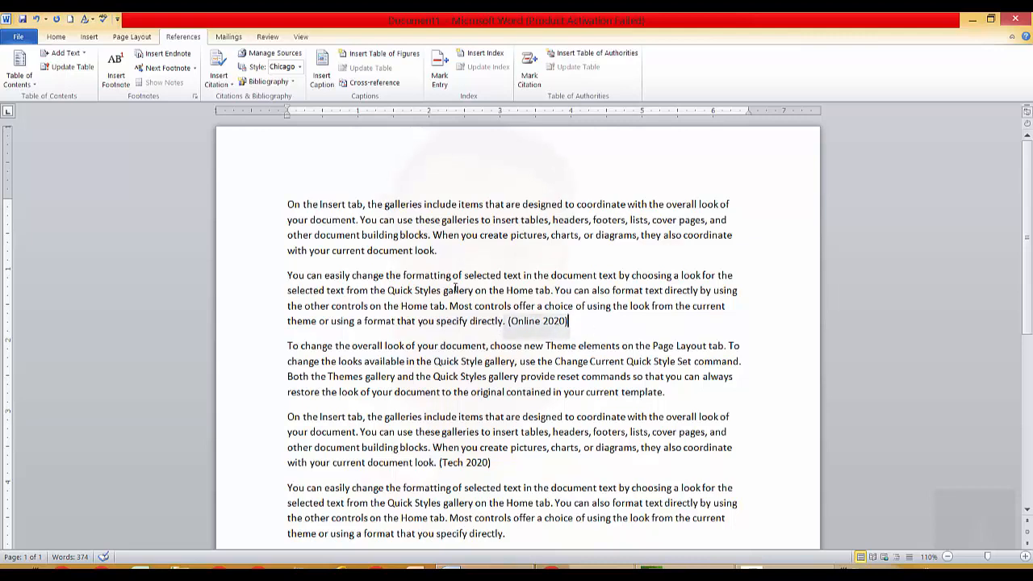
left_click(299, 68)
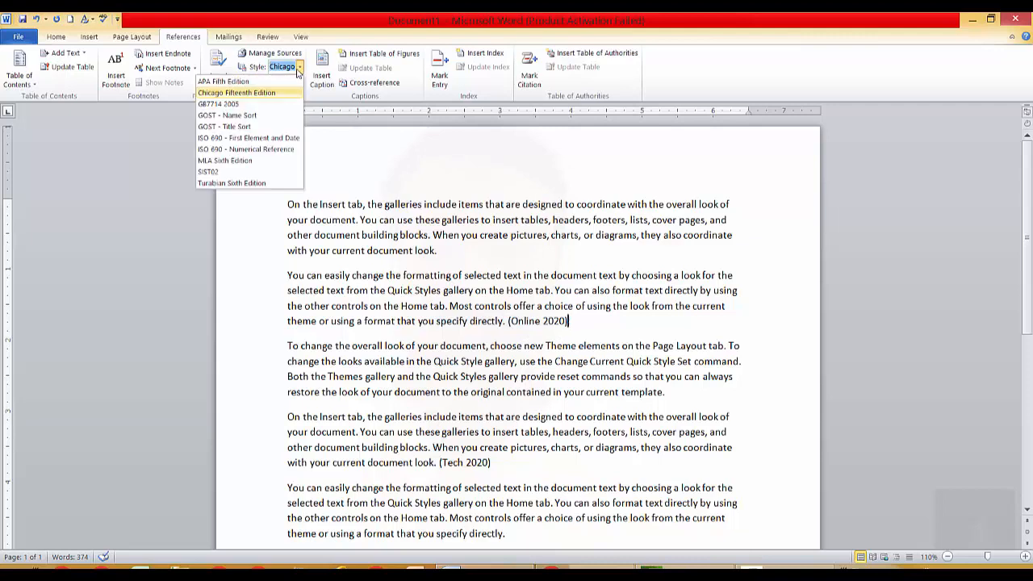
left_click(242, 92)
left_click(298, 67)
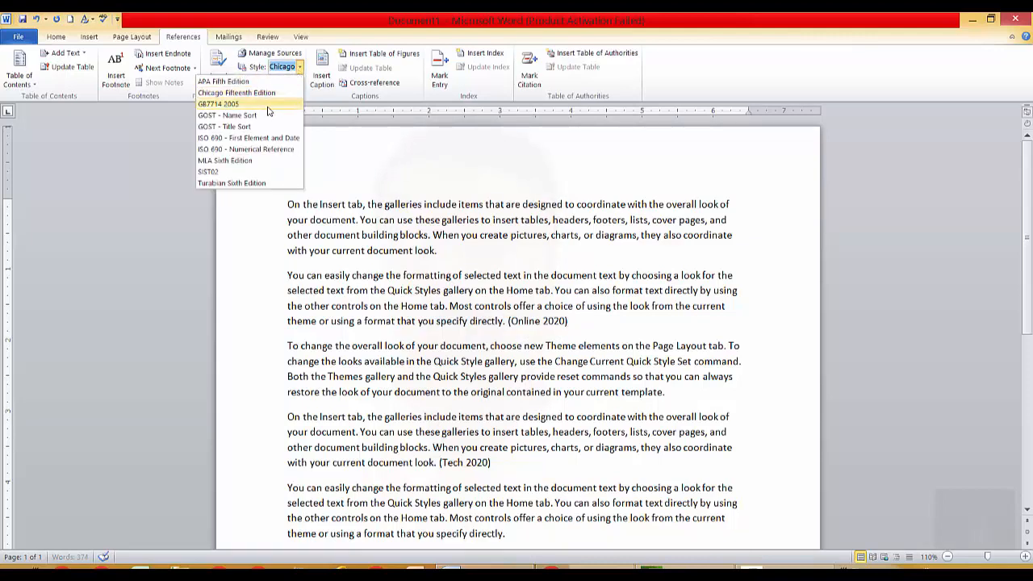
left_click(260, 118)
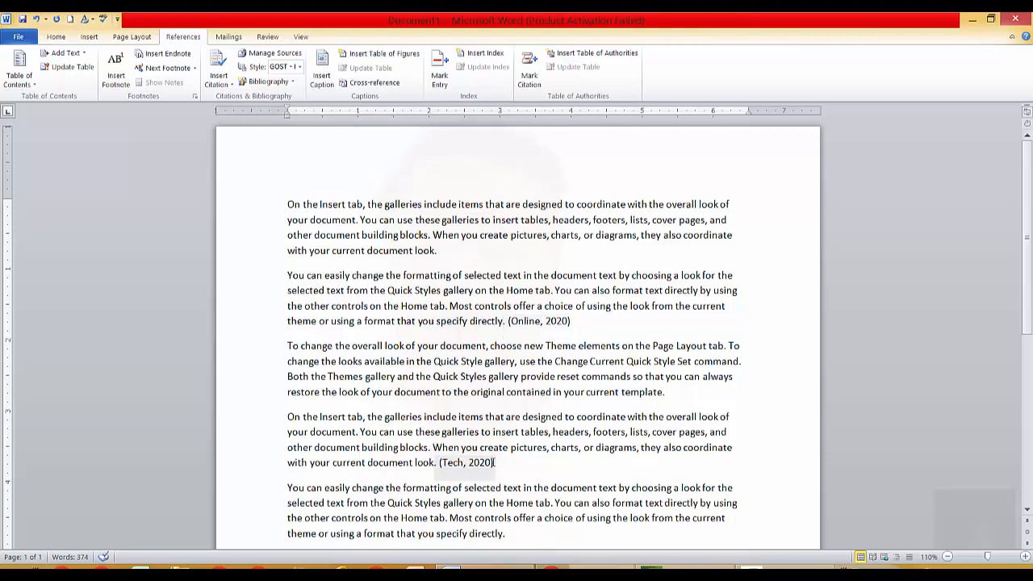
left_click(299, 68)
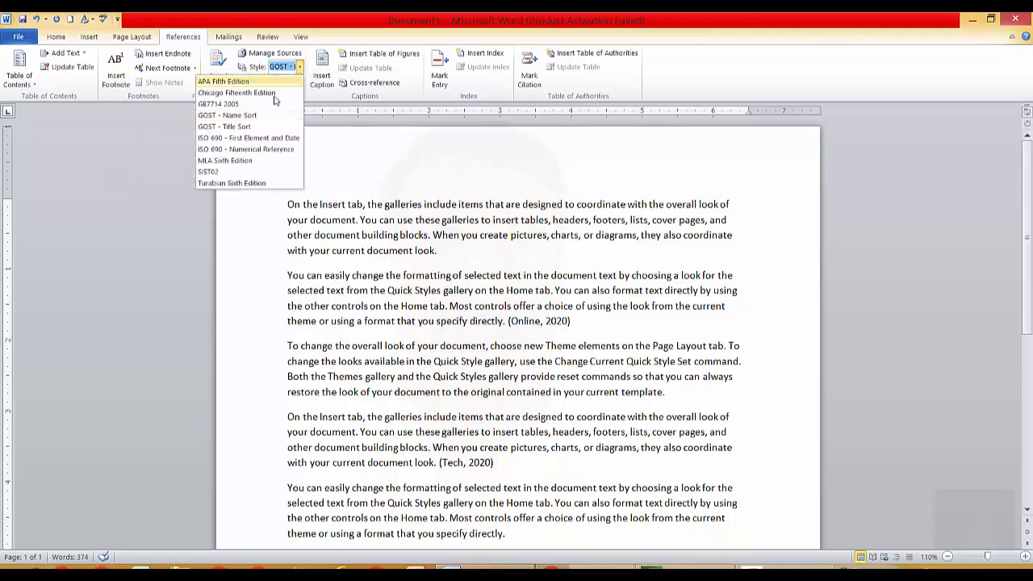
left_click(247, 128)
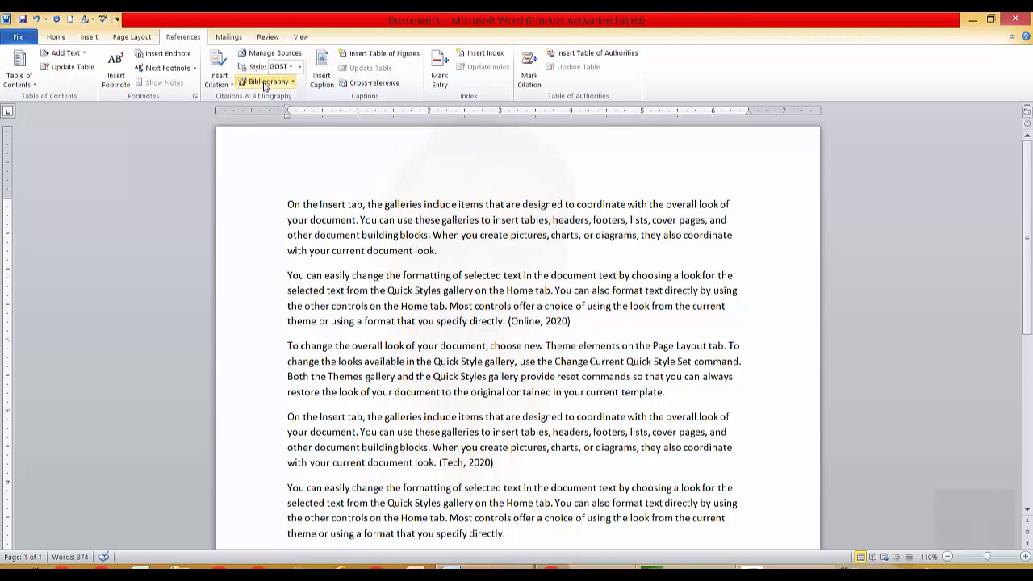
Insert the built-in Bibliography below the last paragraph of the document and inspect its entries
scroll(573, 436, "down", 8)
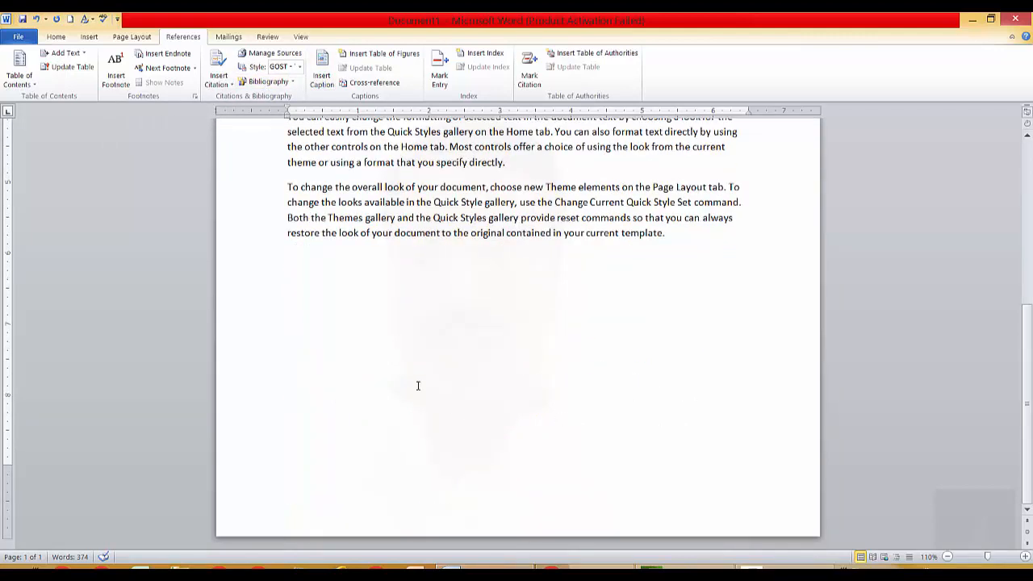
left_click(260, 81)
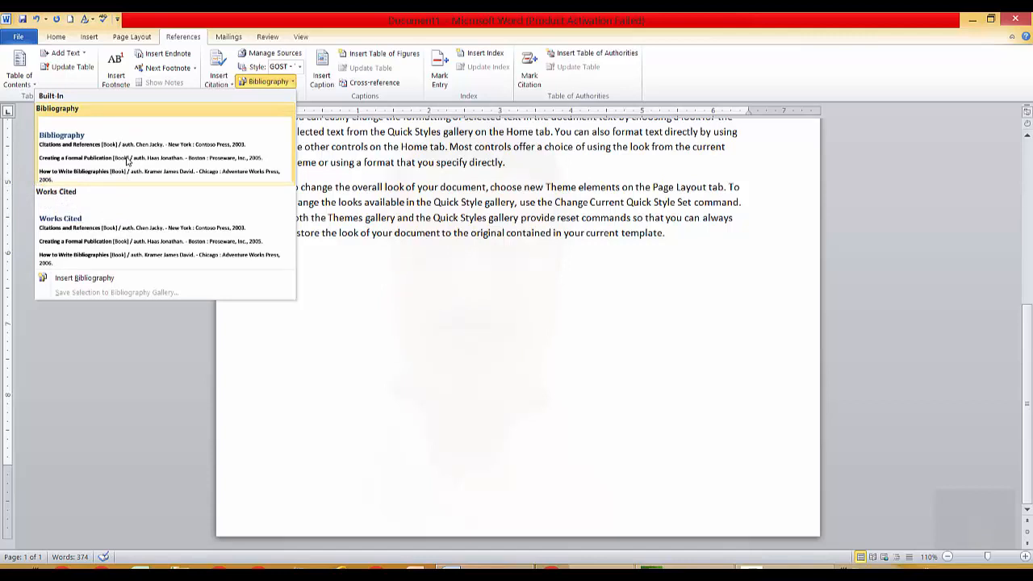
left_click(127, 161)
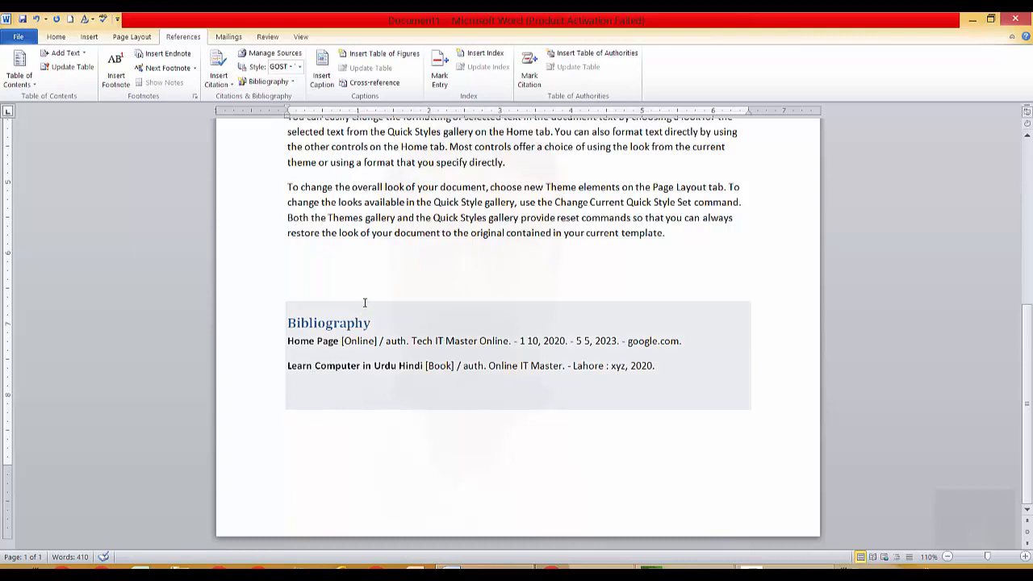
left_click(415, 339)
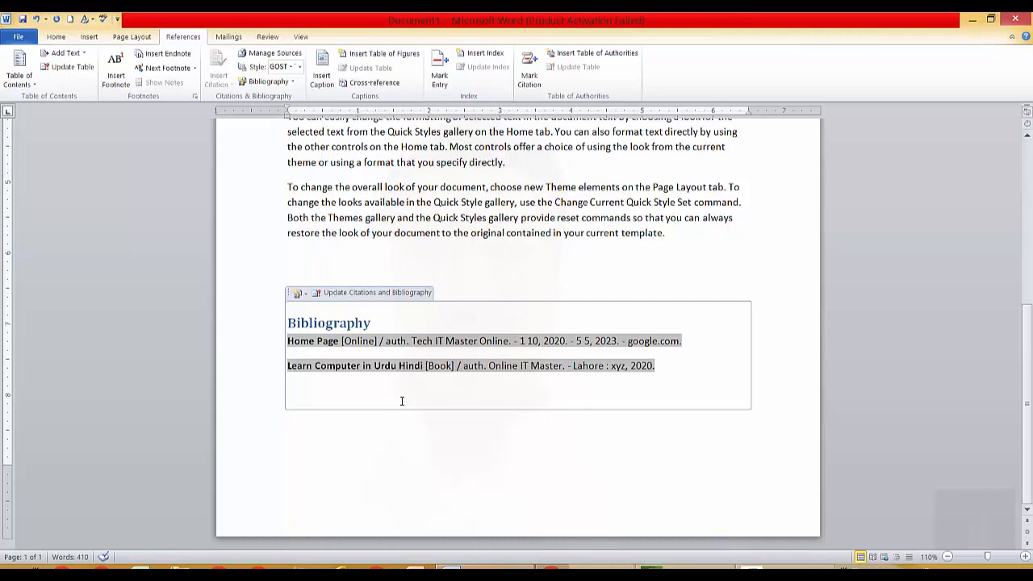
left_click(381, 435)
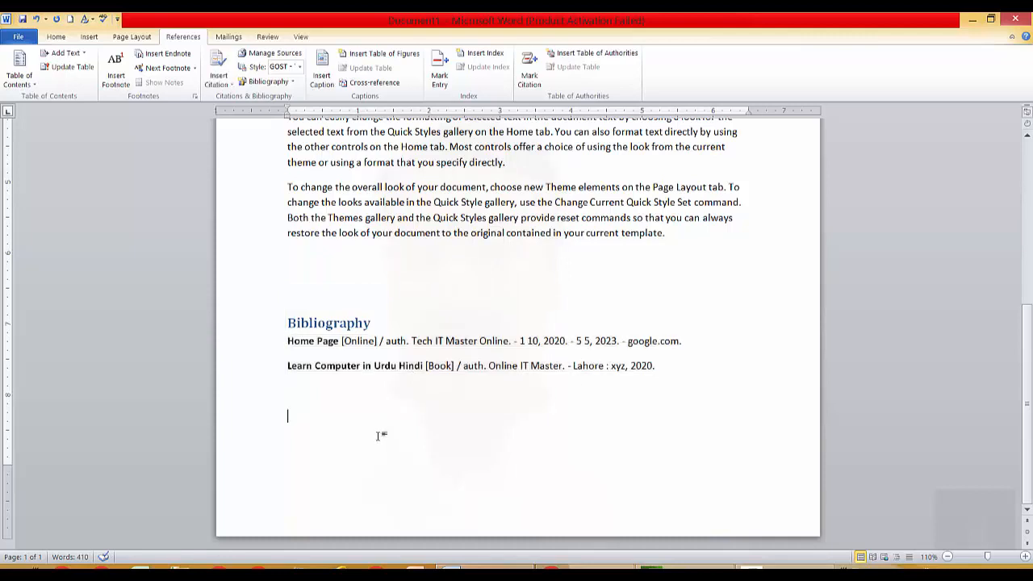